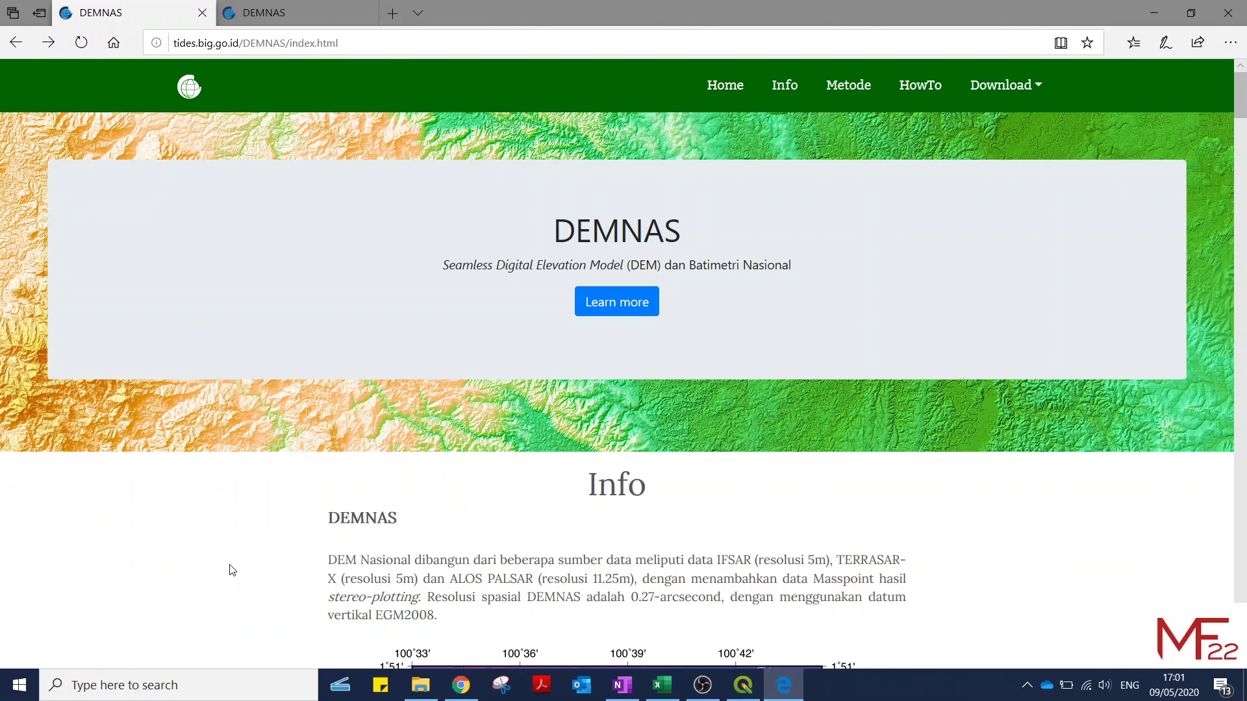
Step: Read the Info and Metode sections of the DEMNAS page about data sources, resolution and processing
{"action": "scroll", "coordinate": [233, 570], "scroll_direction": "down", "scroll_amount": 1}
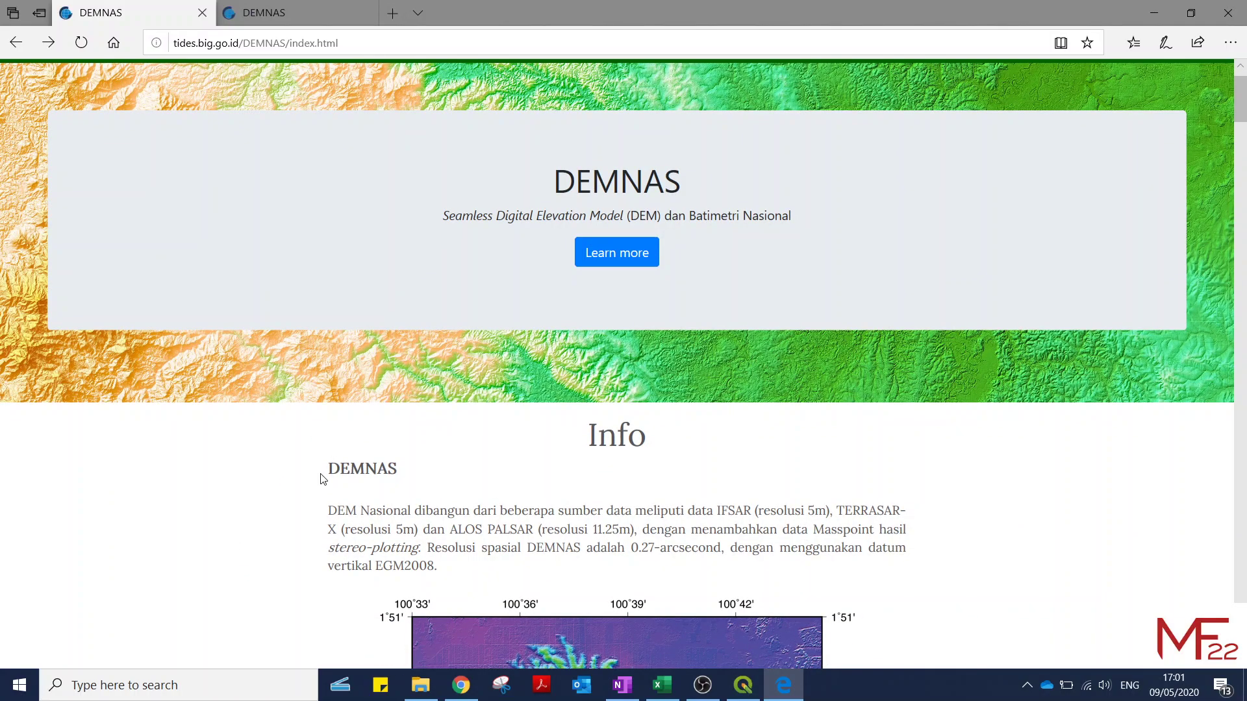
{"action": "scroll", "coordinate": [323, 480], "scroll_direction": "down", "scroll_amount": 1}
{"action": "scroll", "coordinate": [323, 479], "scroll_direction": "down", "scroll_amount": 13}
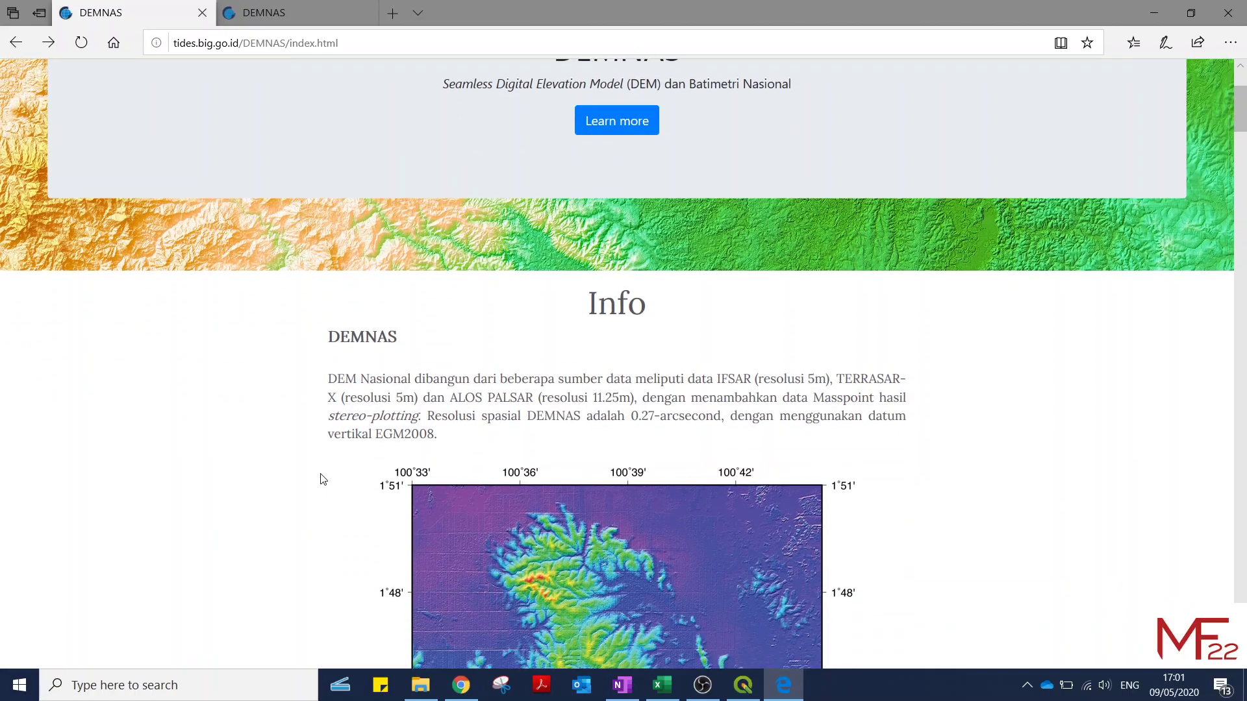
{"action": "scroll", "coordinate": [322, 479], "scroll_direction": "down", "scroll_amount": 4}
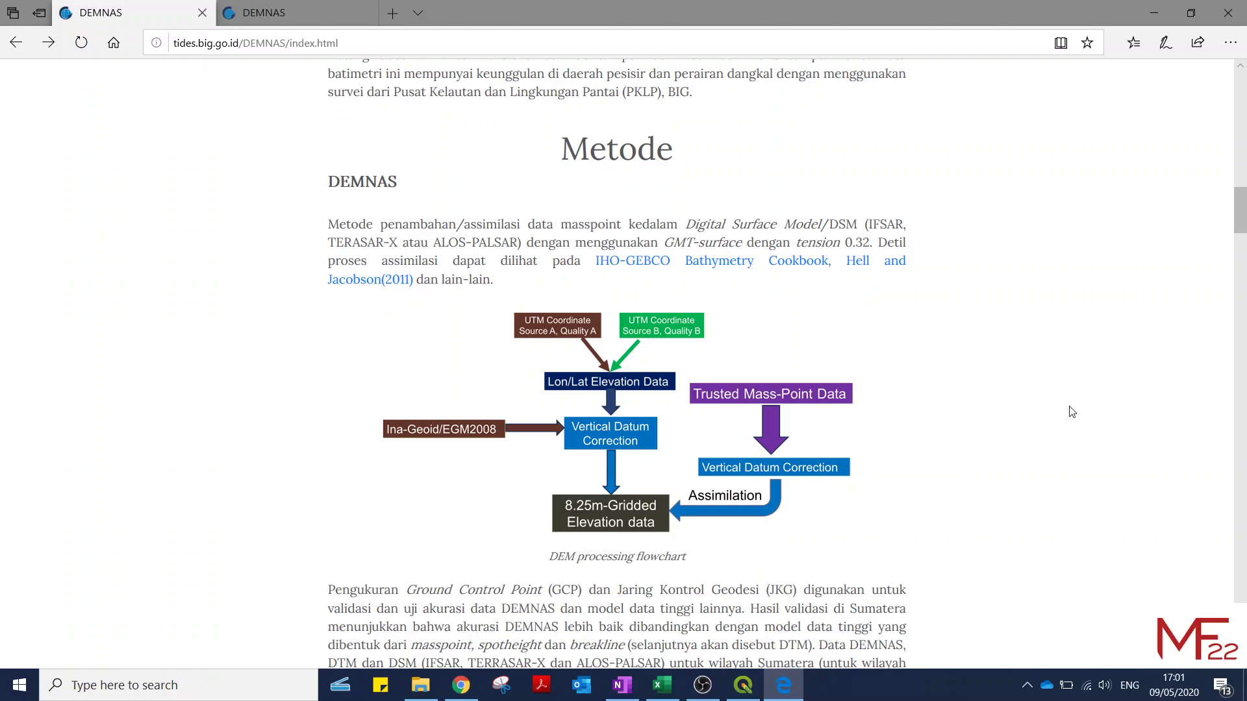
{"action": "scroll", "coordinate": [1069, 412], "scroll_direction": "down", "scroll_amount": 15}
{"action": "scroll", "coordinate": [1071, 411], "scroll_direction": "up", "scroll_amount": 5}
{"action": "scroll", "coordinate": [1072, 412], "scroll_direction": "up", "scroll_amount": 8}
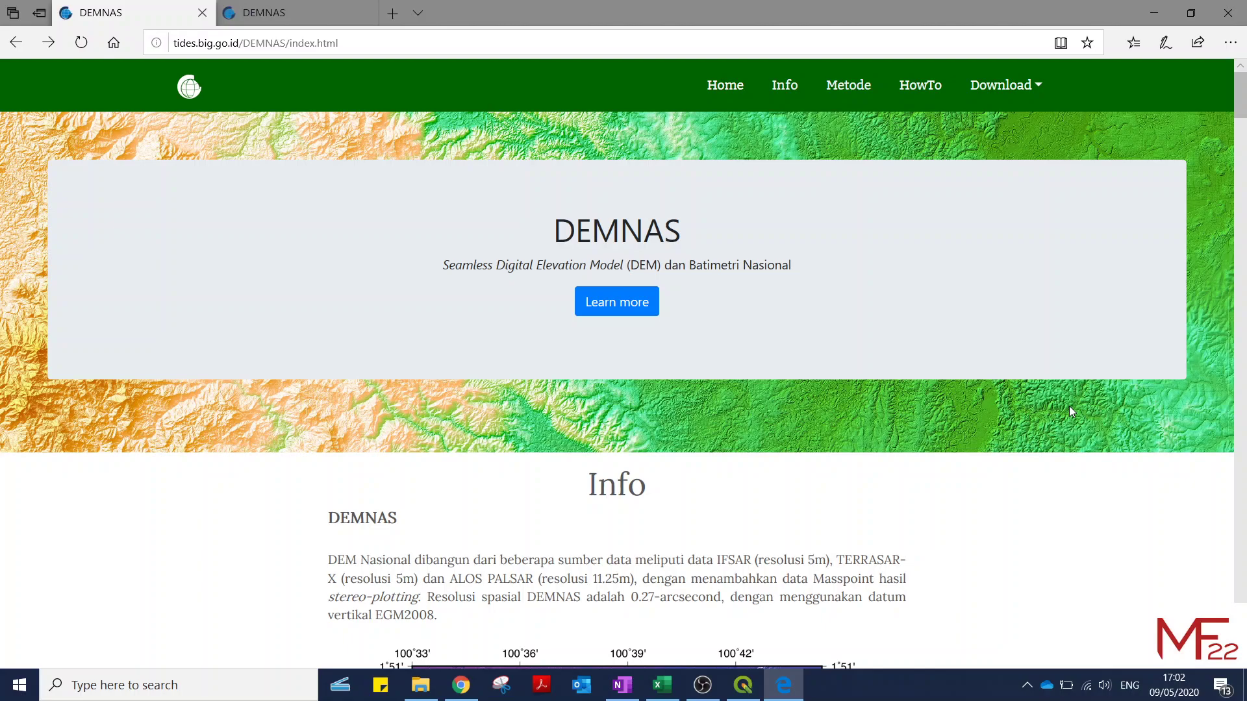
Step: Open the DEMNAS download map and locate the grid tiles covering Bali
{"action": "left_click", "coordinate": [1025, 95]}
{"action": "left_click", "coordinate": [1014, 128]}
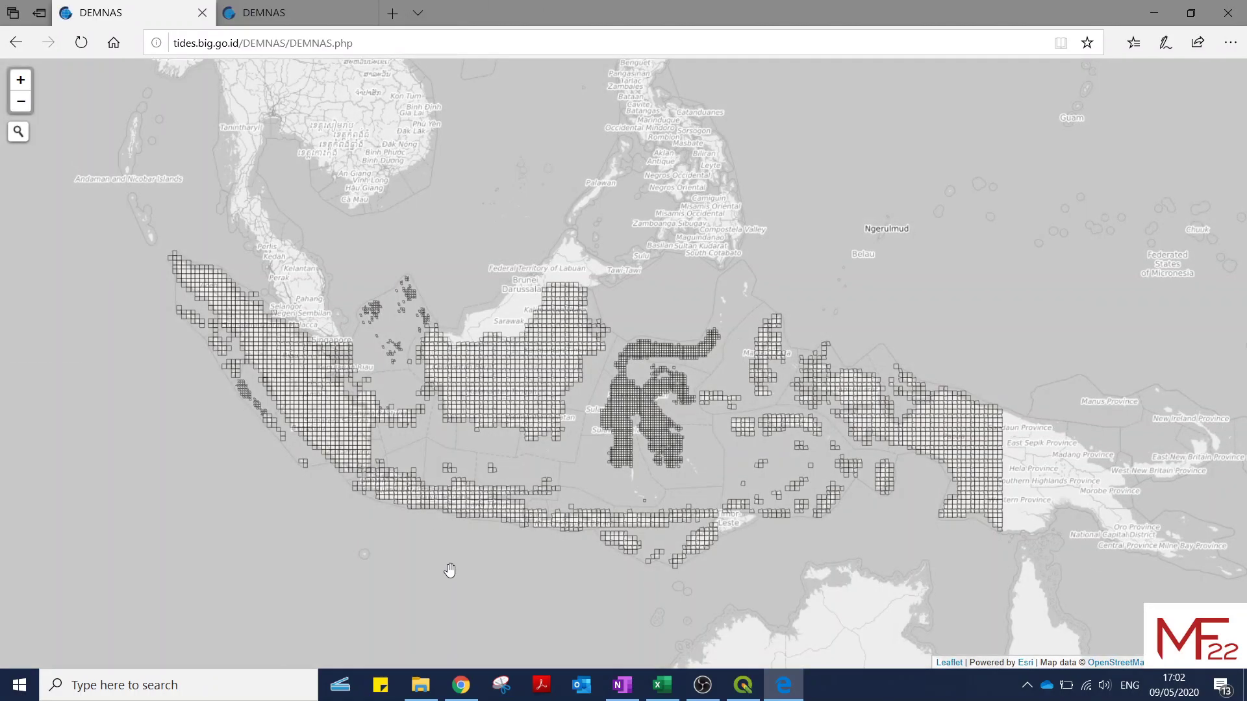
{"action": "left_click", "coordinate": [21, 80]}
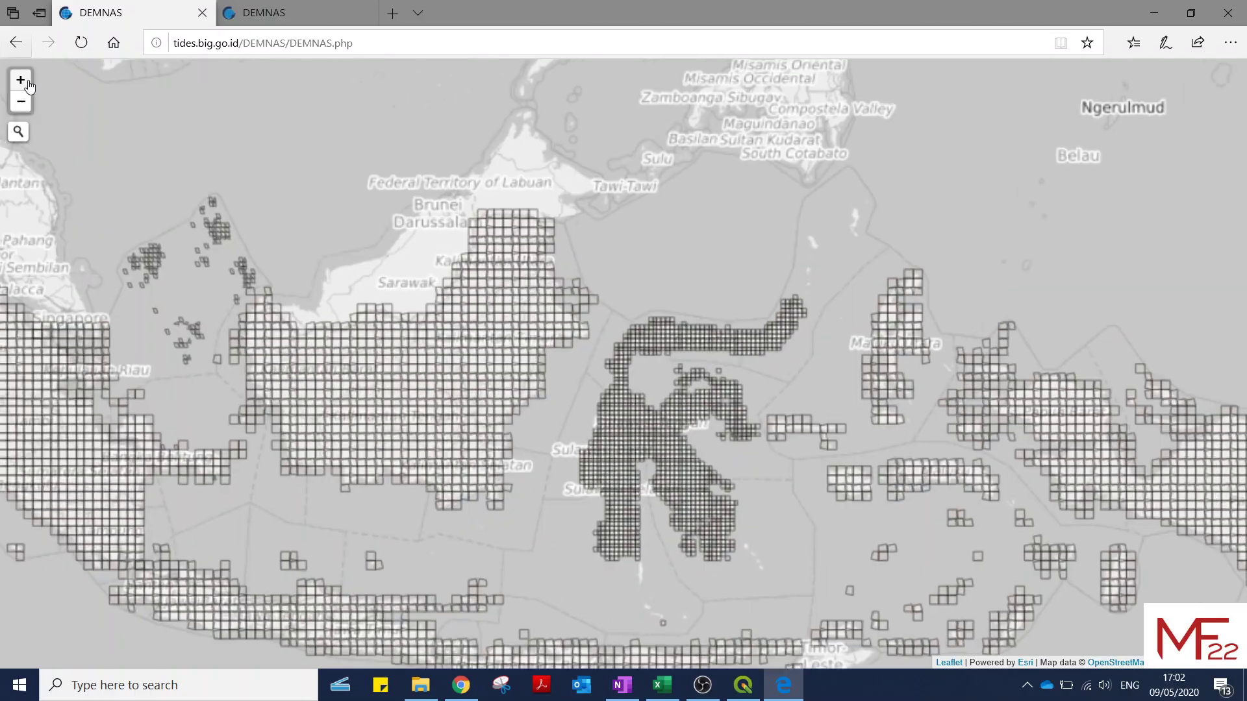
{"action": "left_click", "coordinate": [21, 81]}
{"action": "left_click_drag", "start_coordinate": [492, 500], "coordinate": [579, 97]}
{"action": "left_click_drag", "start_coordinate": [516, 377], "coordinate": [653, 146]}
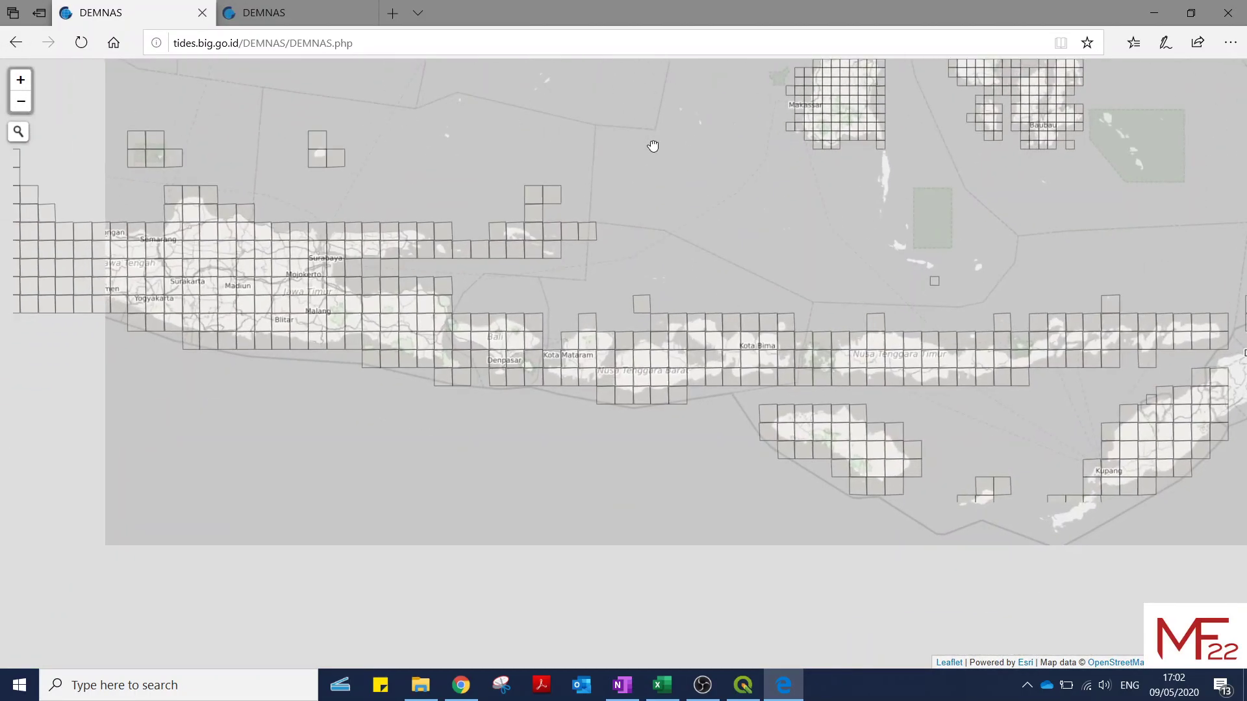
{"action": "left_click", "coordinate": [20, 80]}
{"action": "left_click_drag", "start_coordinate": [324, 521], "coordinate": [393, 507]}
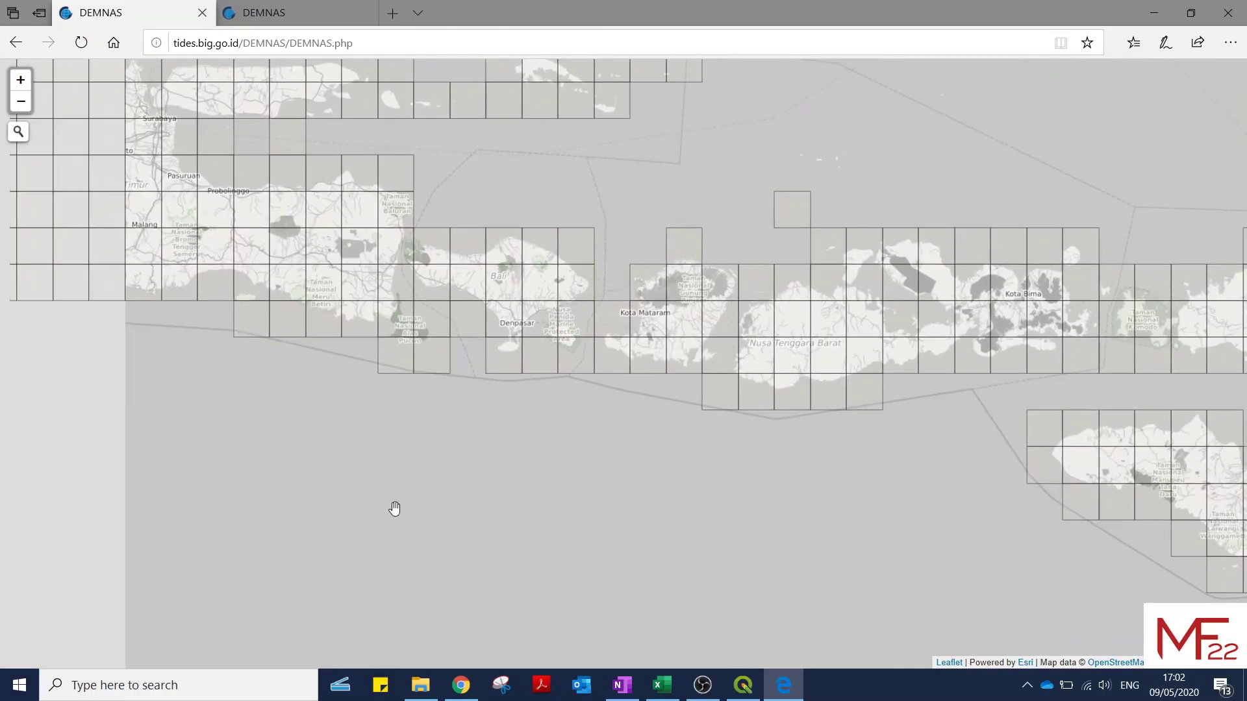
{"action": "left_click", "coordinate": [21, 80]}
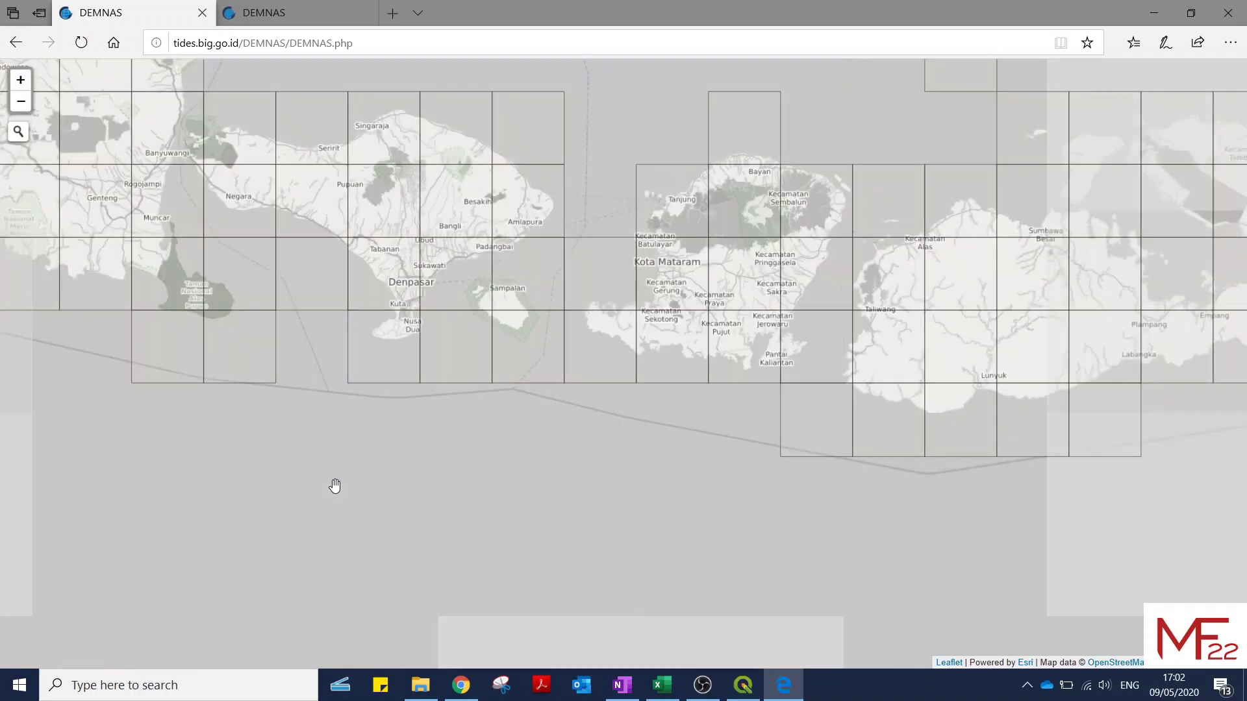
{"action": "left_click_drag", "start_coordinate": [334, 484], "coordinate": [433, 574]}
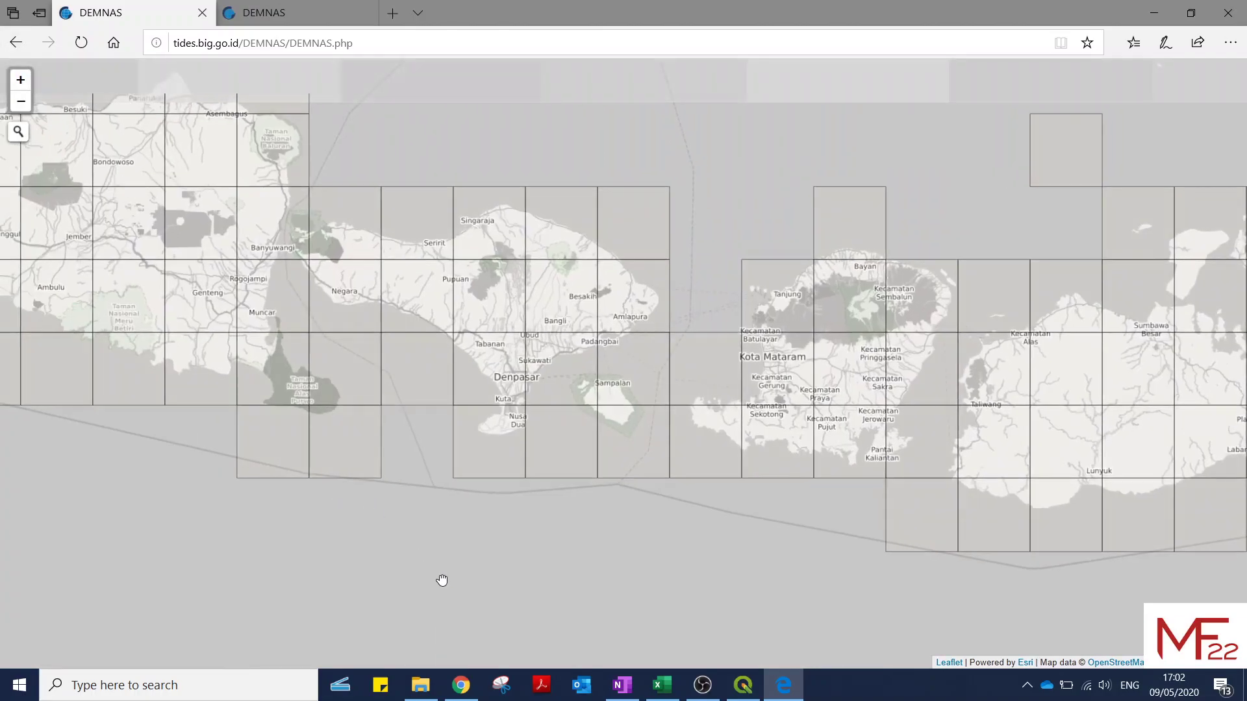
Step: Download the DEMNAS_1707-61 tile northwest of Denpasar and save the TIF file
{"action": "left_click", "coordinate": [489, 314]}
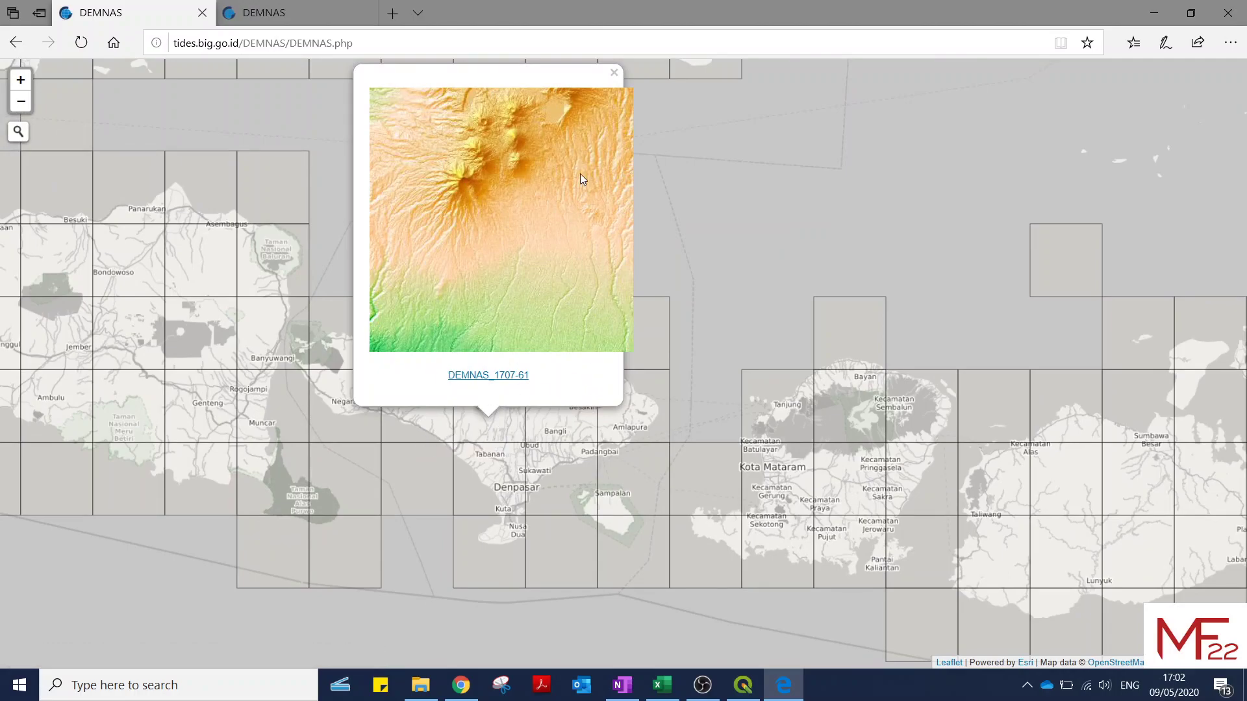
{"action": "left_click", "coordinate": [482, 379]}
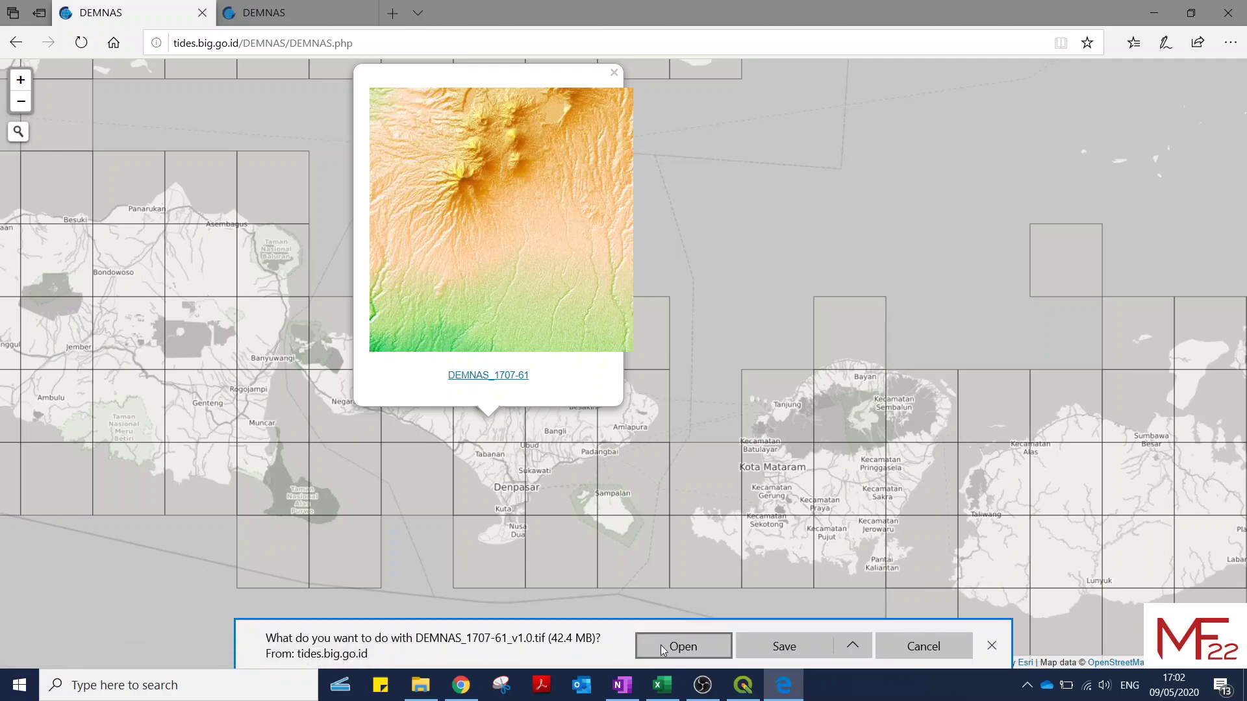
{"action": "left_click", "coordinate": [796, 644]}
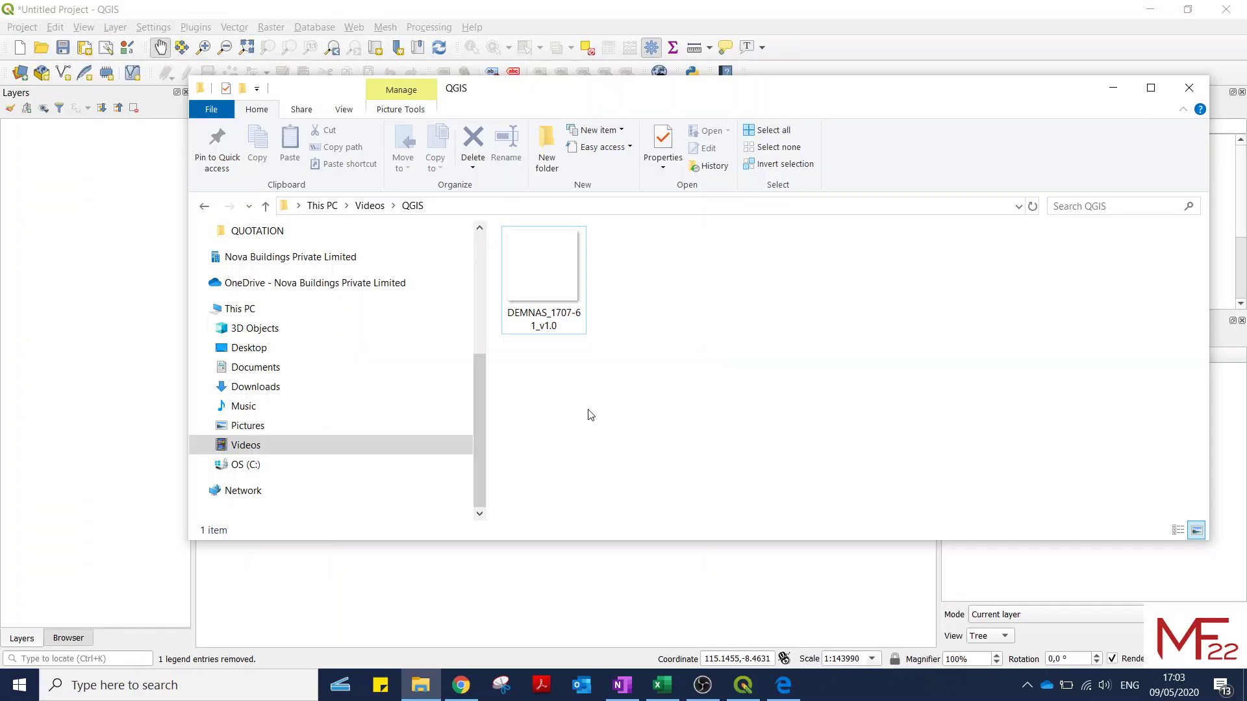
Step: Load the DEMNAS_1707-61_v1.0 raster from the Videos > QGIS folder into QGIS as a new layer
{"action": "left_click", "coordinate": [542, 265]}
{"action": "left_click", "coordinate": [548, 291]}
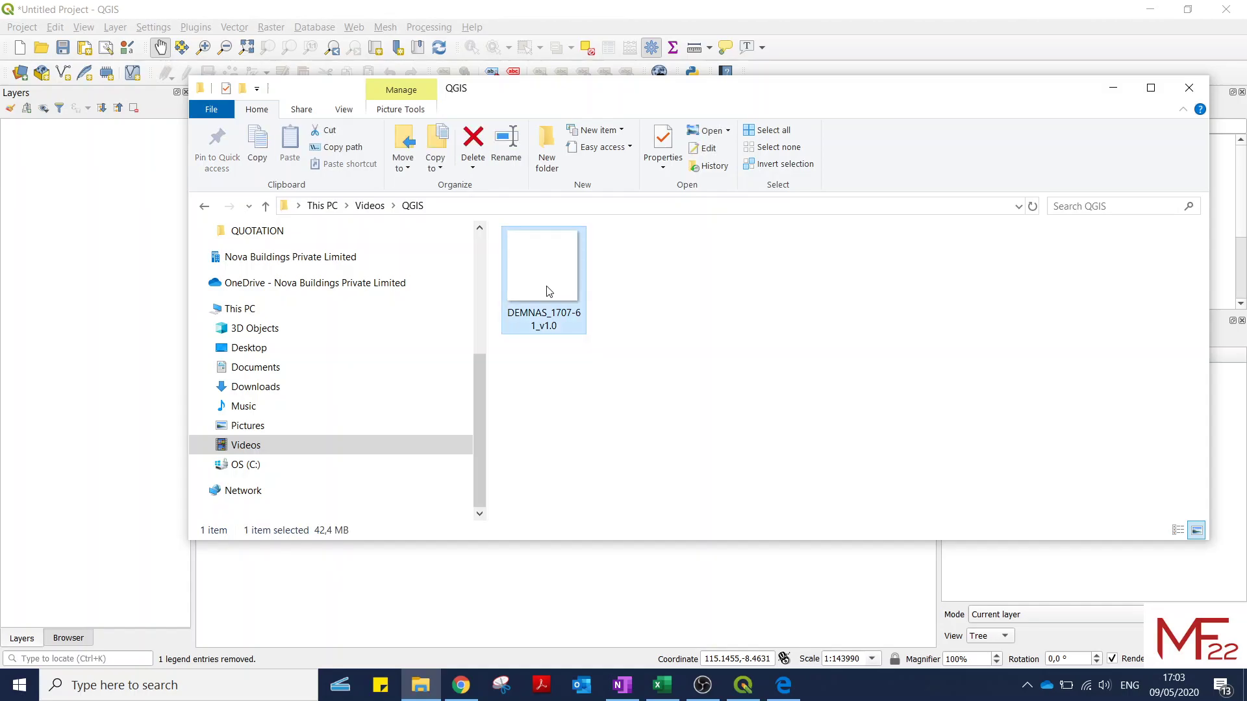
{"action": "left_click", "coordinate": [612, 437]}
{"action": "left_click", "coordinate": [557, 274]}
{"action": "left_click_drag", "start_coordinate": [549, 288], "coordinate": [96, 235]}
{"action": "left_click", "coordinate": [97, 237]}
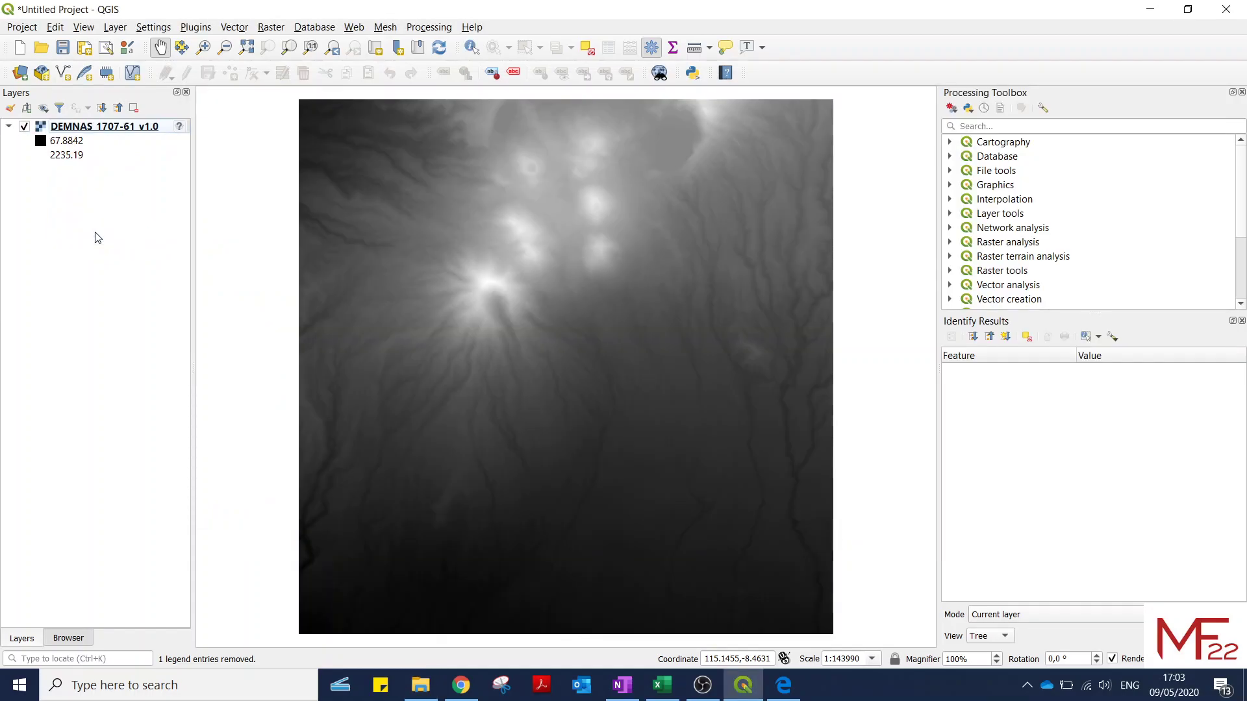
Step: Identify the elevation values at three different points in the southern and eastern parts of the DEM
{"action": "left_click", "coordinate": [473, 48]}
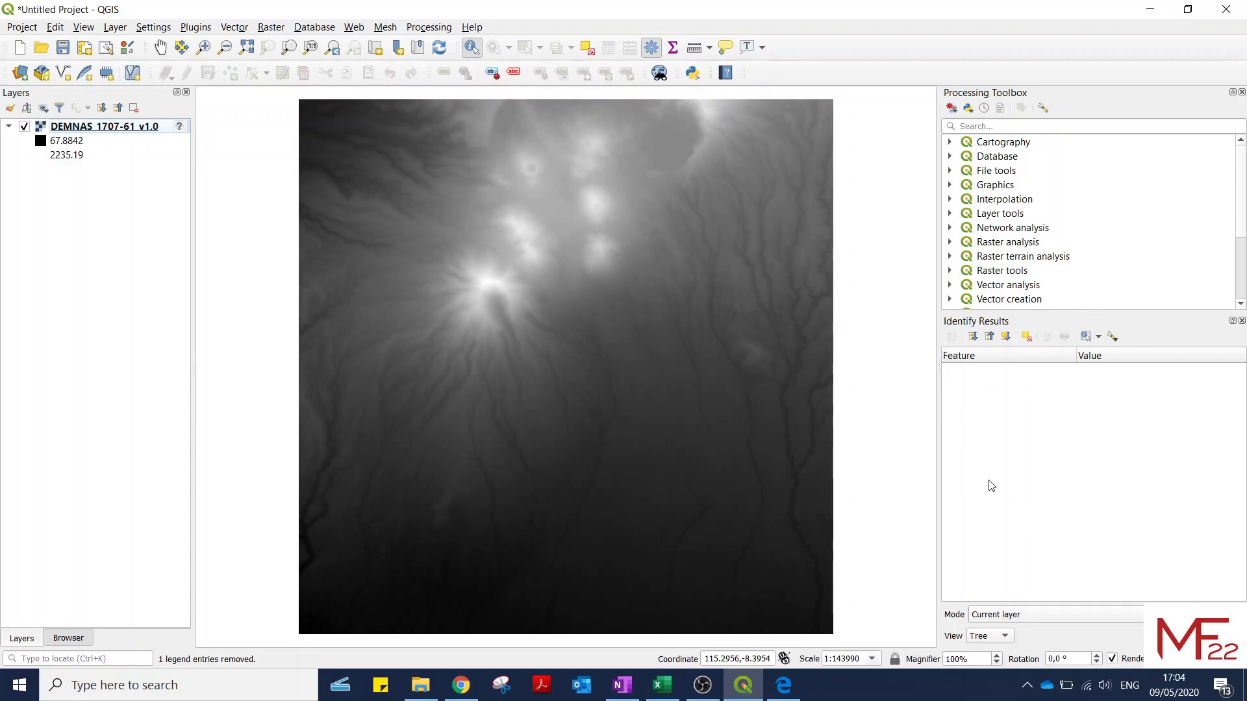
{"action": "left_click", "coordinate": [500, 520]}
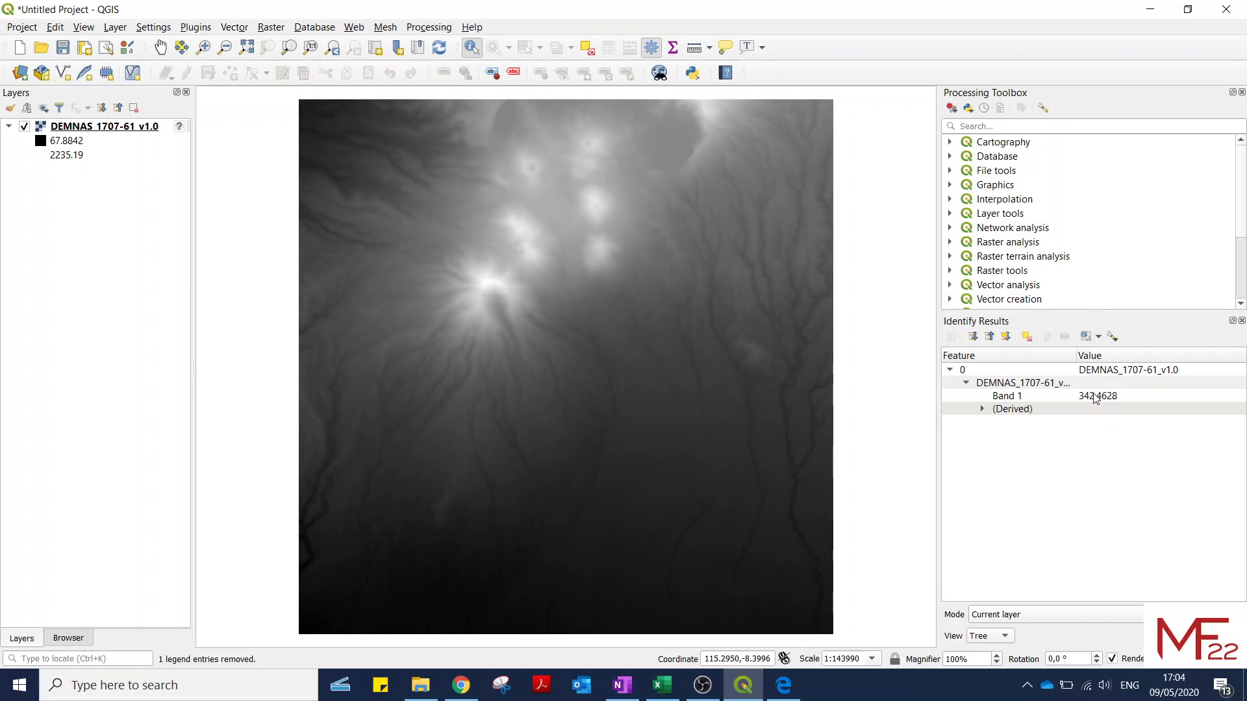
{"action": "left_click", "coordinate": [589, 487]}
{"action": "left_click", "coordinate": [682, 413]}
{"action": "left_click", "coordinate": [161, 49]}
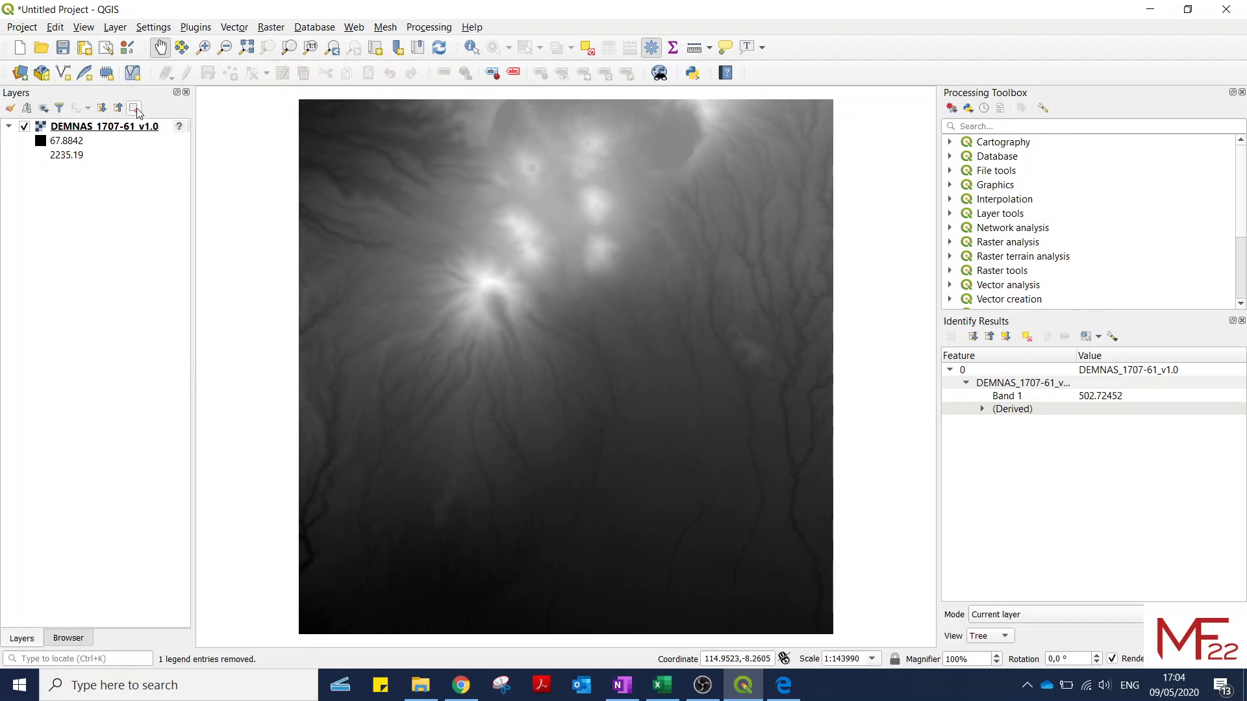
Step: Set the DEM layer's render type to Hillshade, keeping the default altitude, azimuth and Z factor
{"action": "right_click", "coordinate": [124, 129]}
{"action": "left_click", "coordinate": [169, 384]}
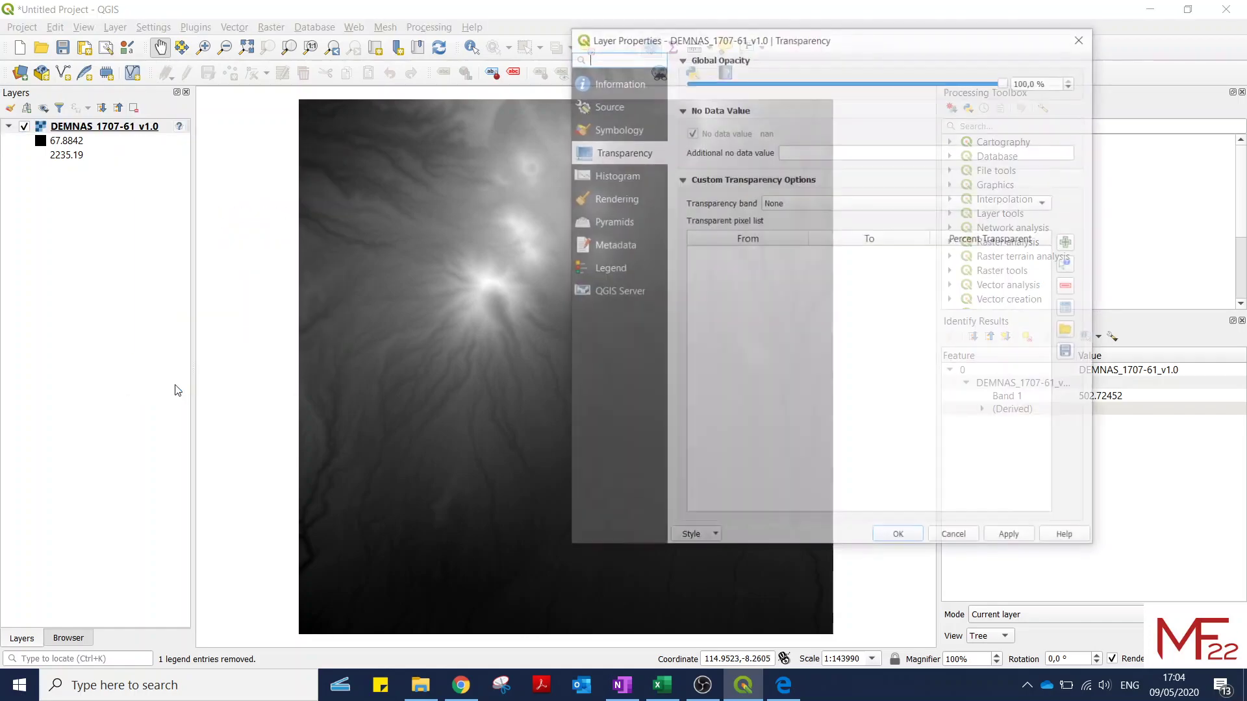
{"action": "left_click", "coordinate": [625, 129]}
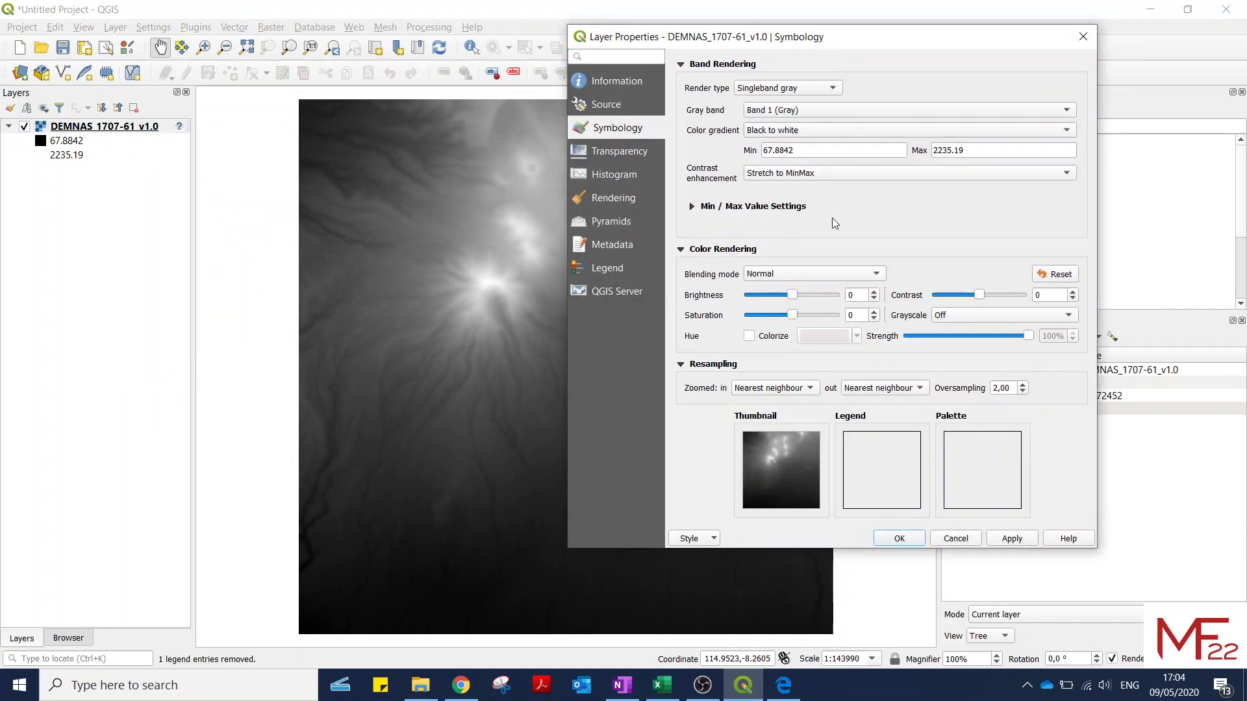
{"action": "left_click", "coordinate": [763, 87]}
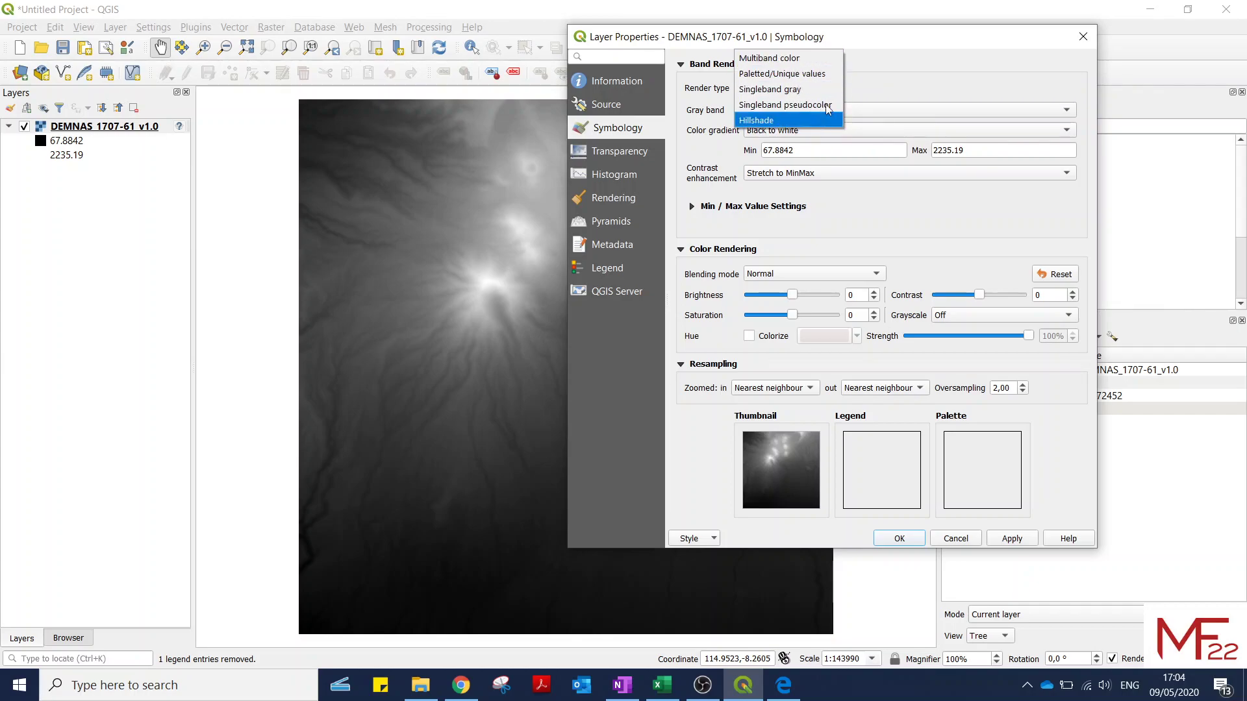
{"action": "left_click", "coordinate": [773, 121]}
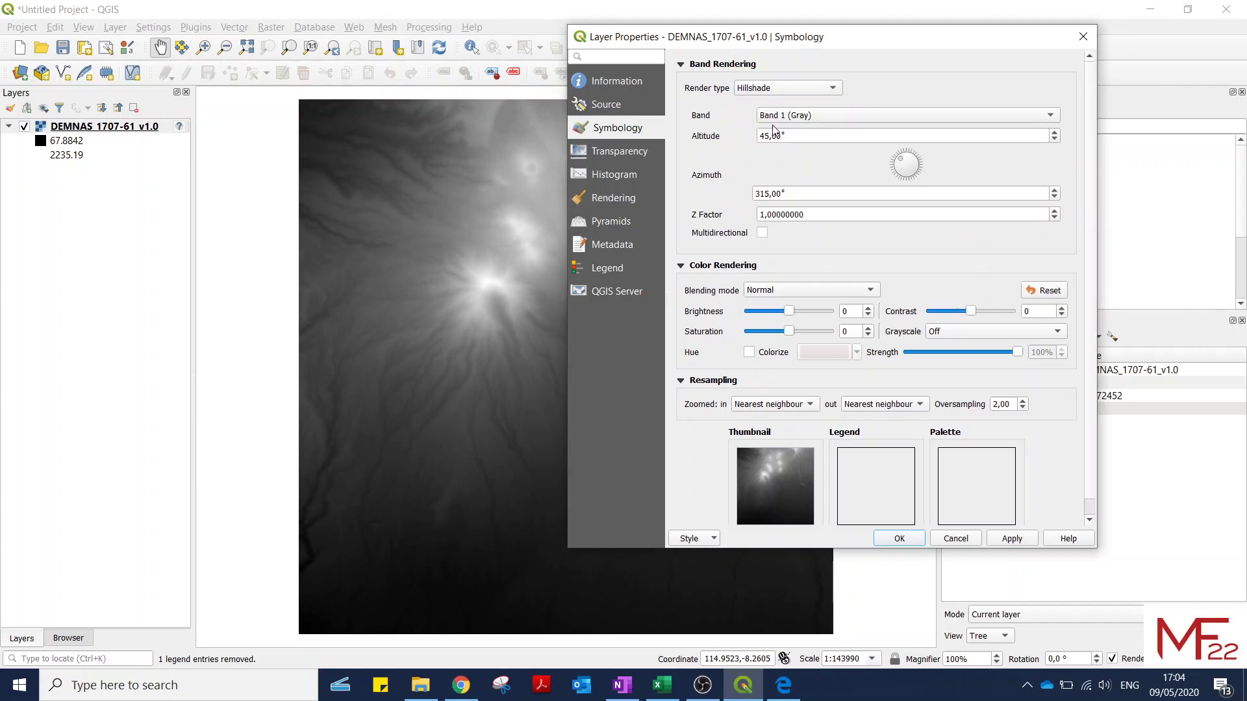
{"action": "left_click", "coordinate": [1011, 538]}
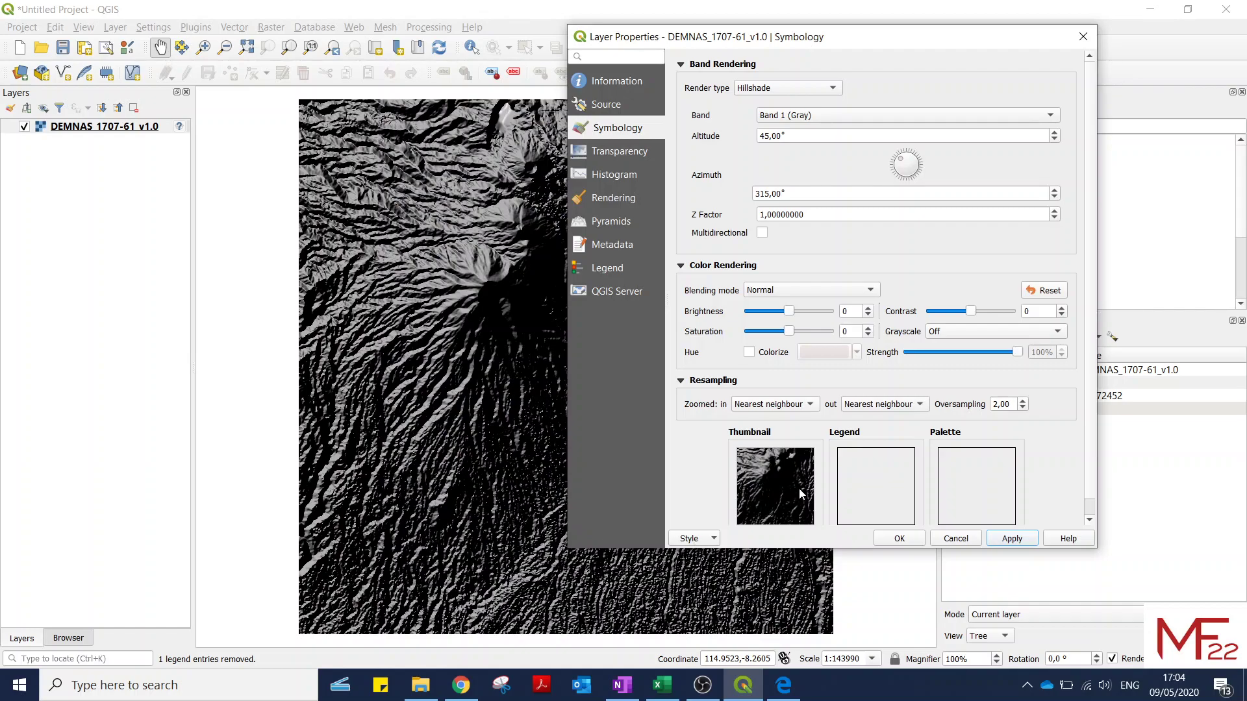
{"action": "left_click", "coordinate": [911, 540]}
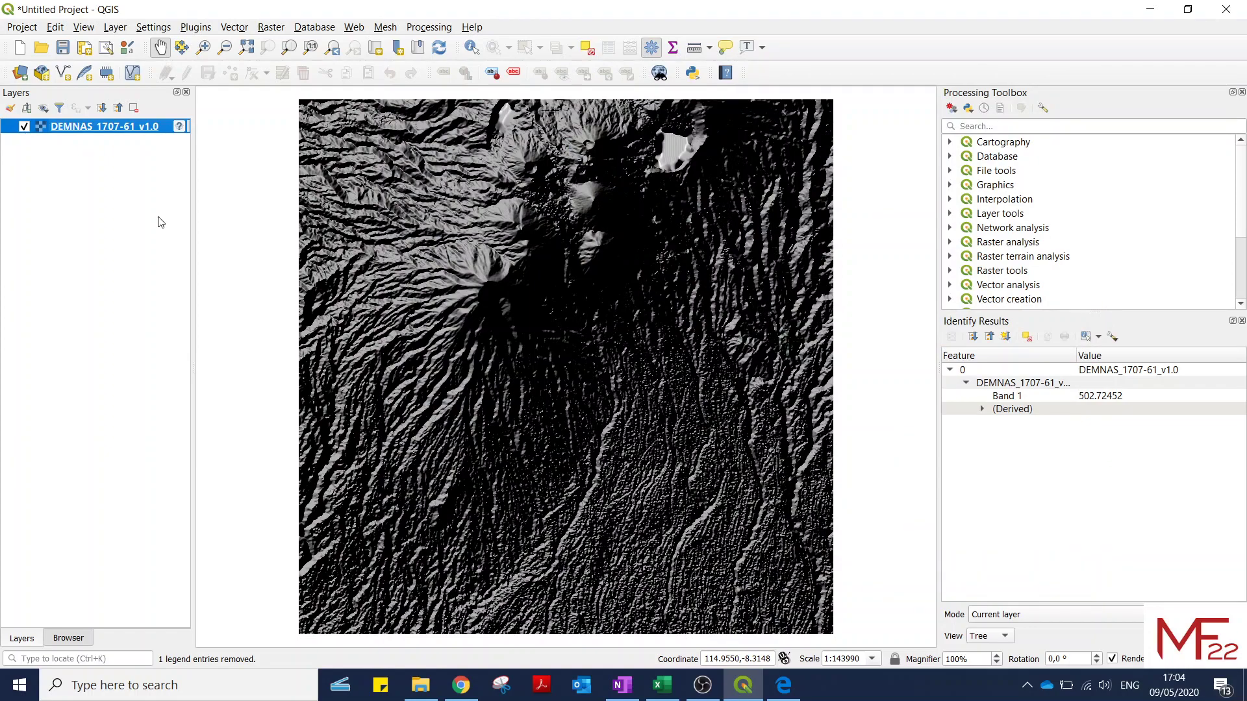
Step: Duplicate the hillshade layer and place the original beneath its copy in the layer order
{"action": "right_click", "coordinate": [78, 174]}
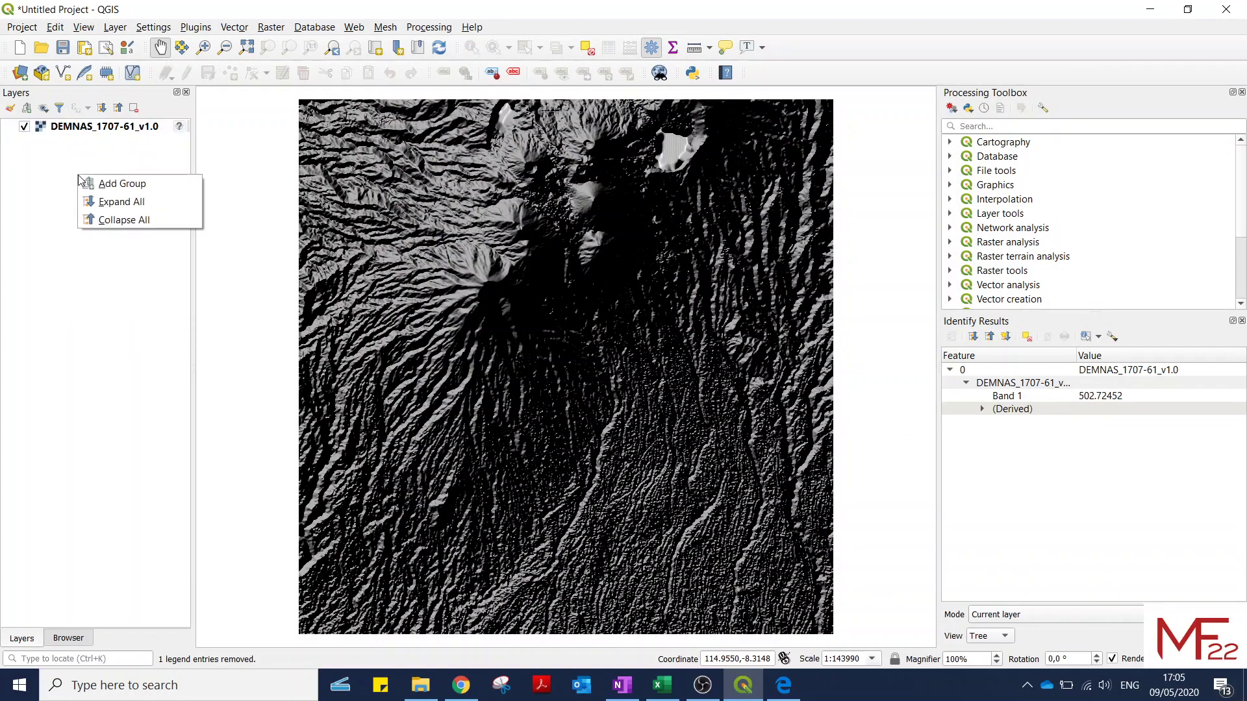
{"action": "right_click", "coordinate": [88, 130]}
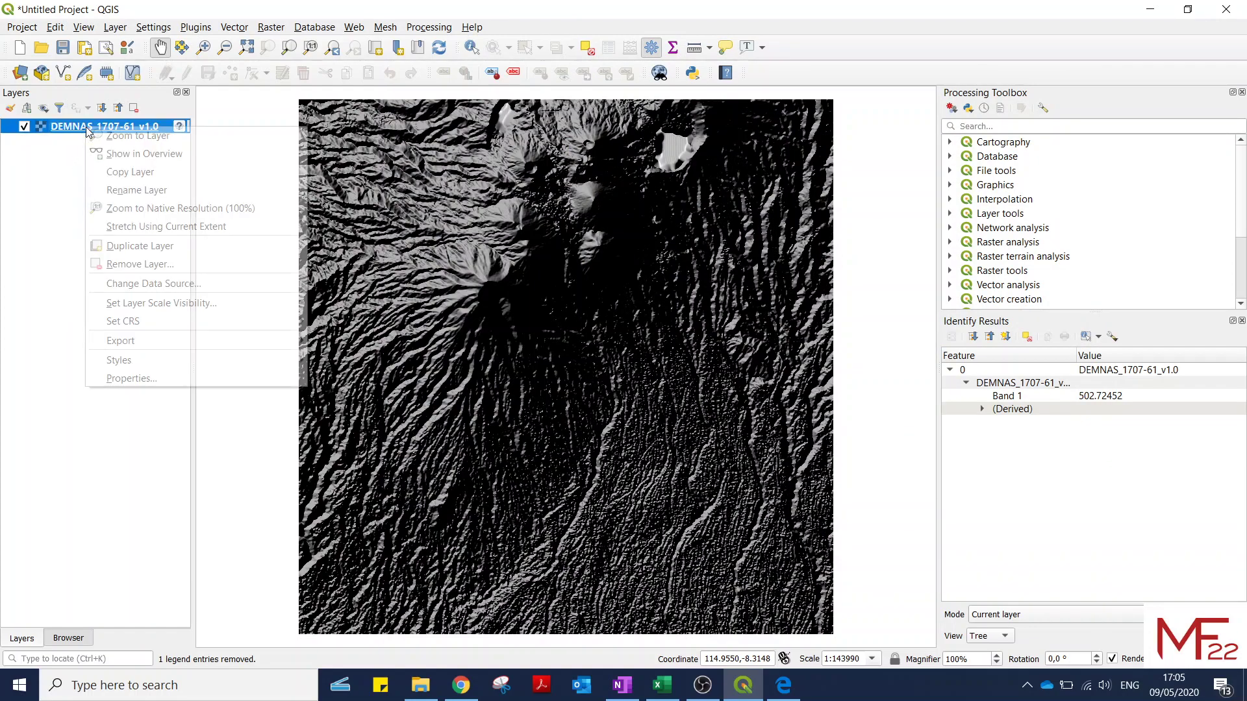
{"action": "left_click", "coordinate": [181, 253]}
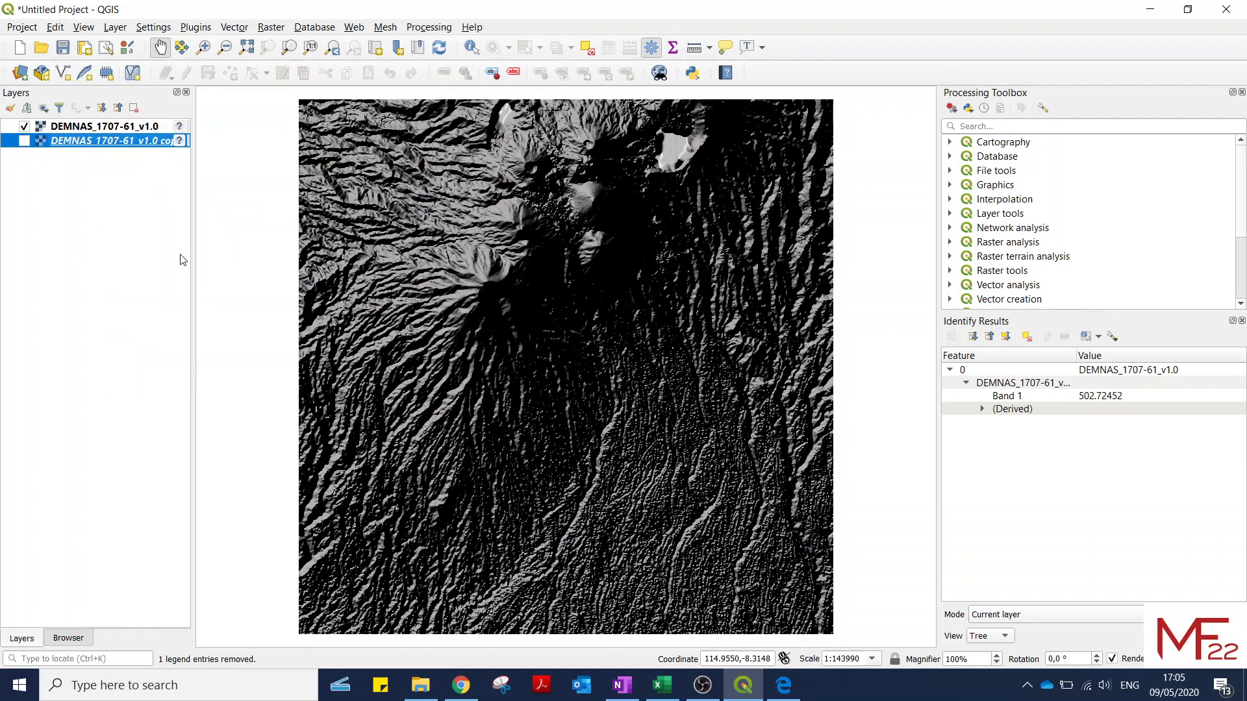
{"action": "left_click", "coordinate": [111, 128]}
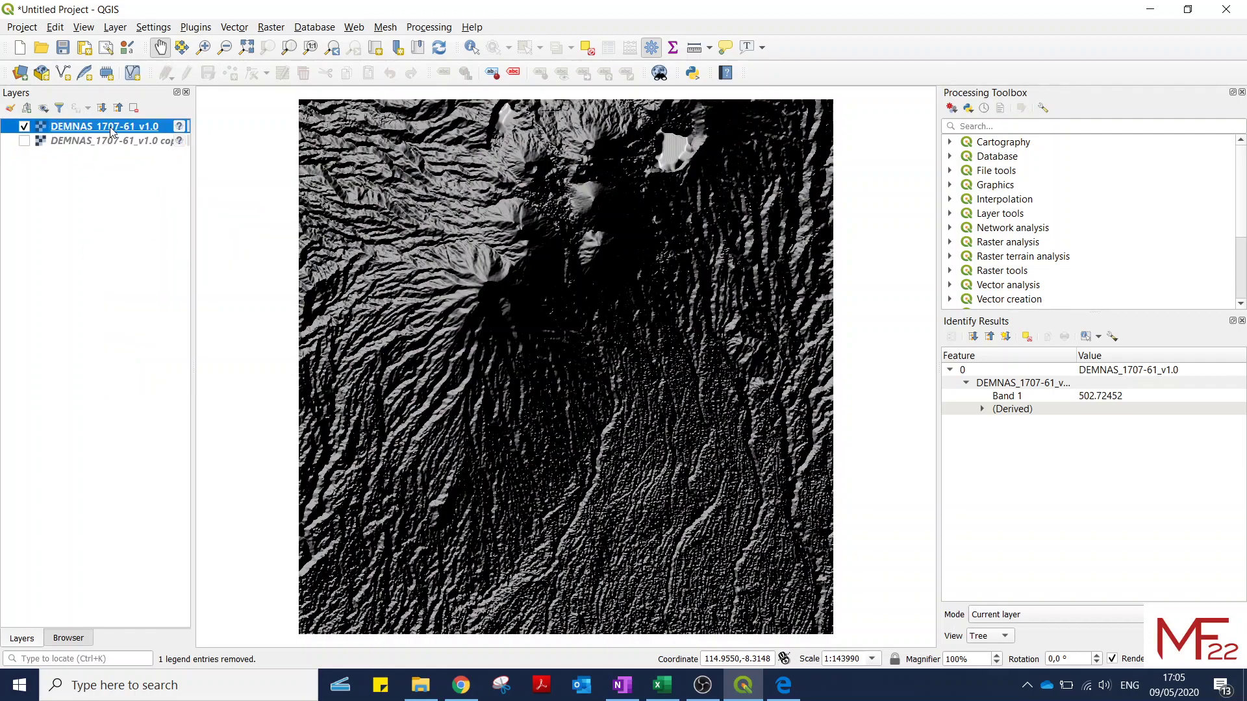
{"action": "left_click_drag", "start_coordinate": [81, 129], "coordinate": [107, 185]}
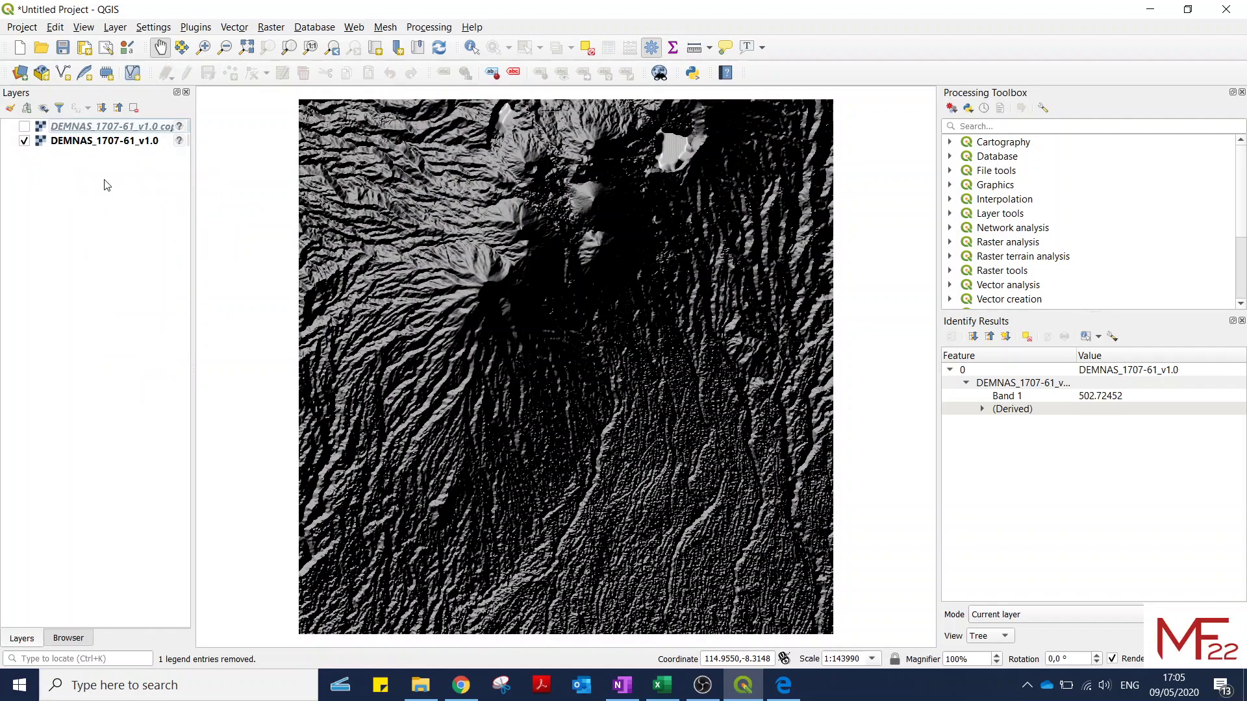
Step: Show the DEMNAS_1707-61_v1.0 copy layer and set its render type to Singleband pseudocolor
{"action": "left_click", "coordinate": [120, 131]}
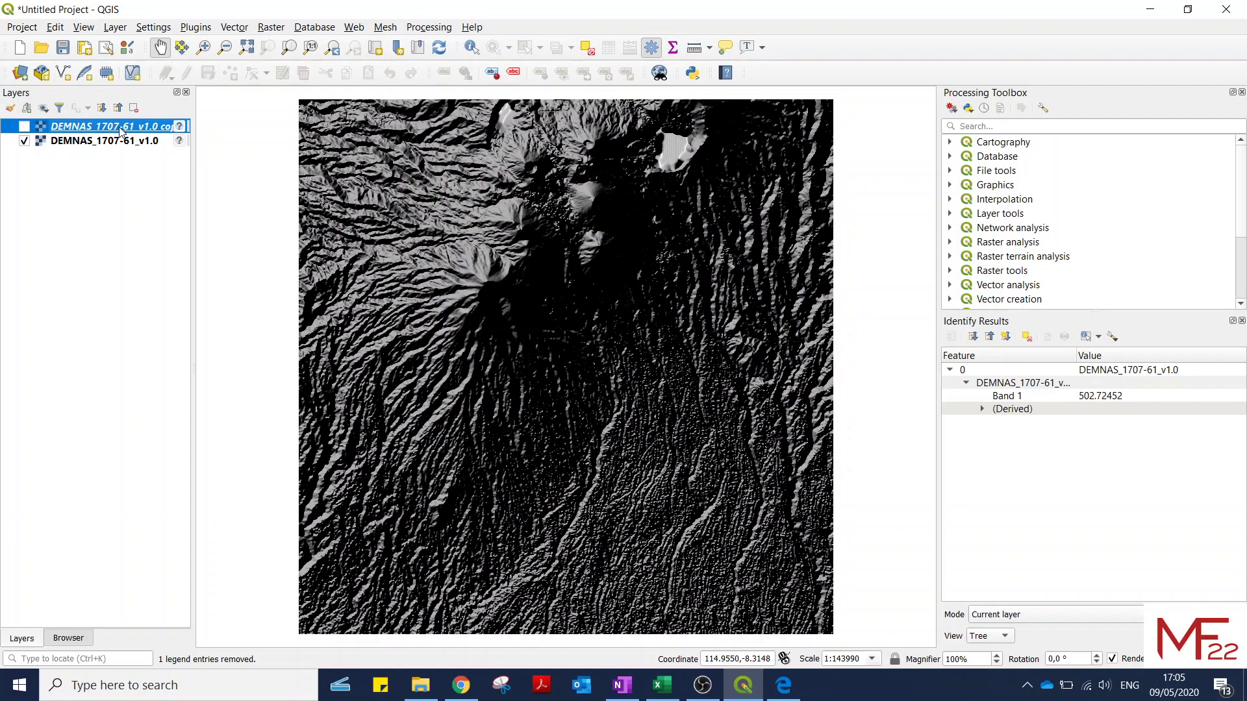
{"action": "left_click", "coordinate": [25, 126]}
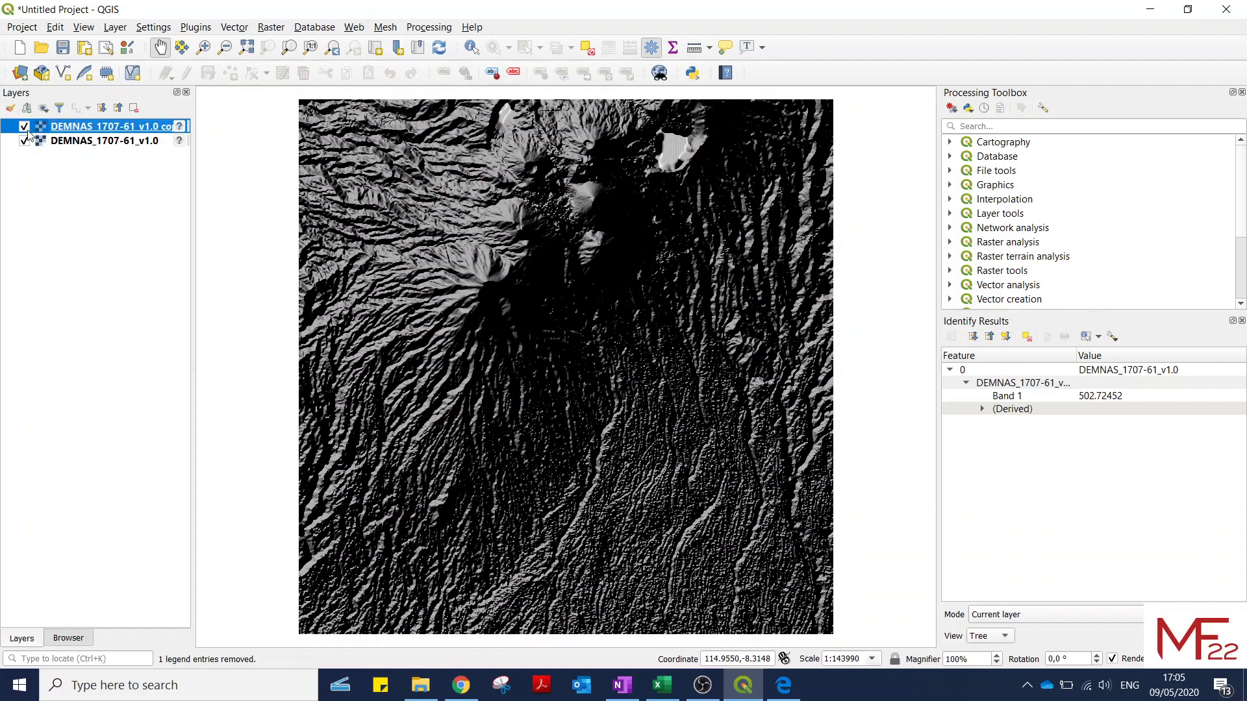
{"action": "right_click", "coordinate": [73, 130]}
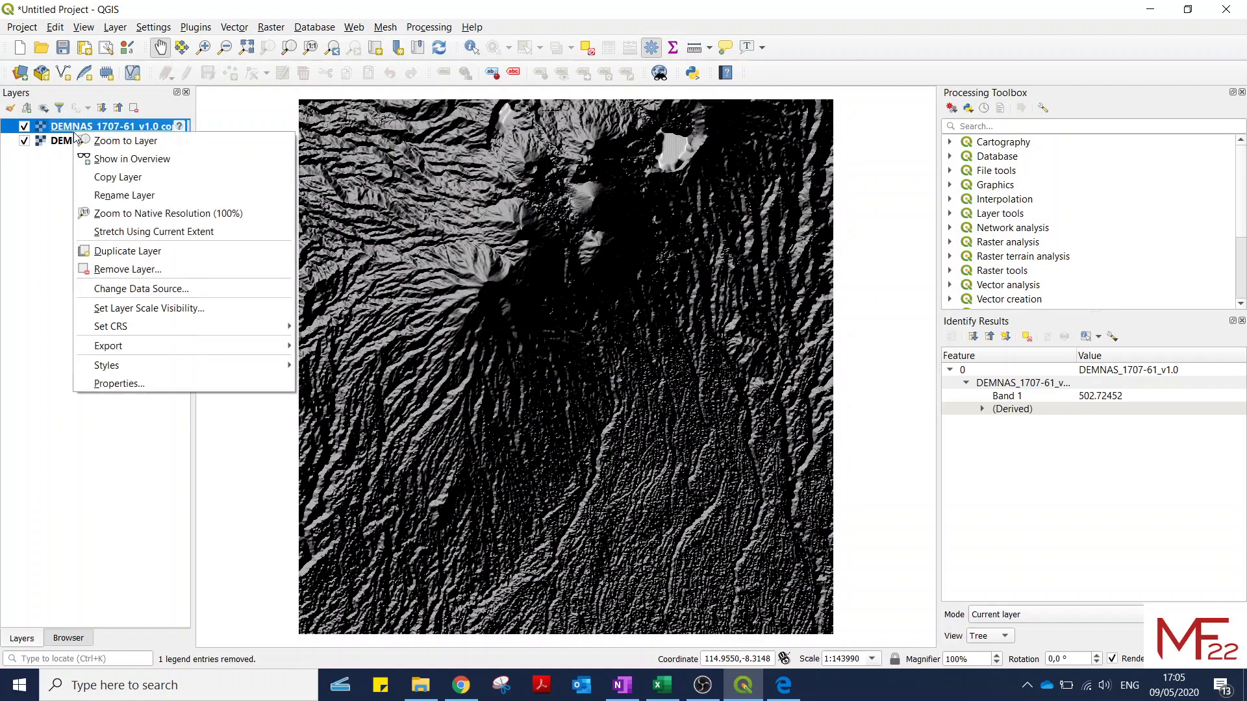
{"action": "left_click", "coordinate": [170, 383]}
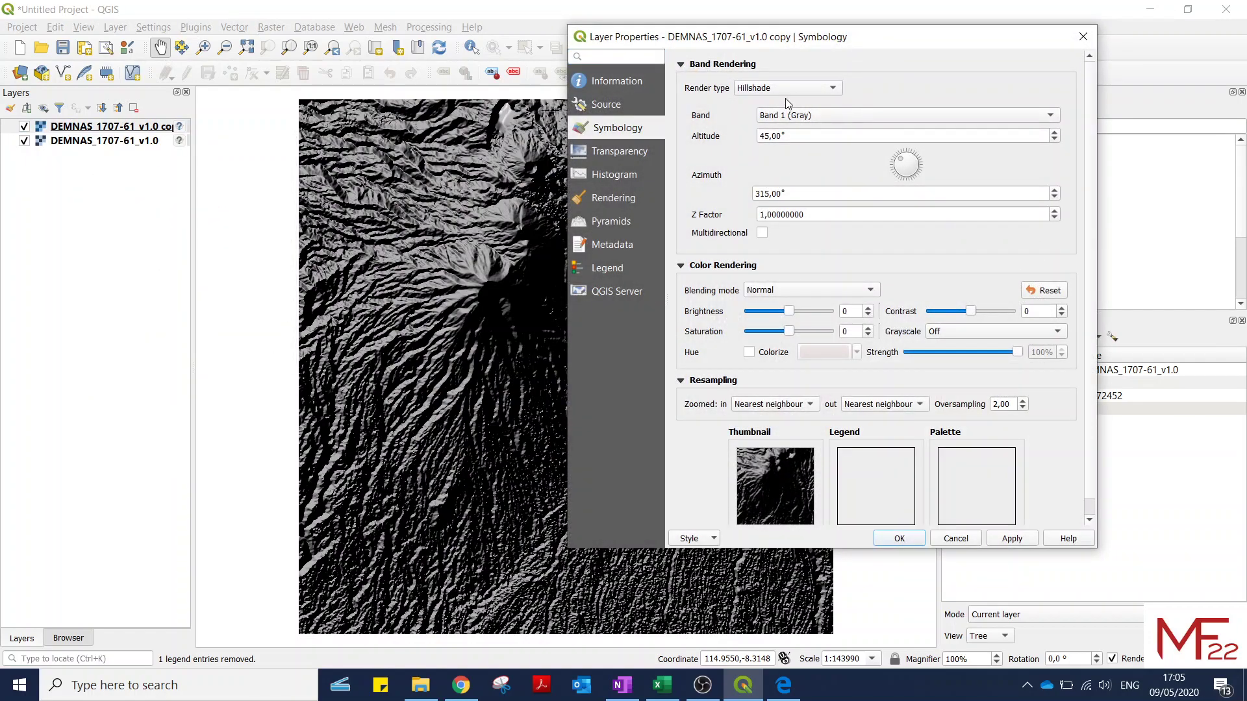
{"action": "left_click", "coordinate": [785, 89]}
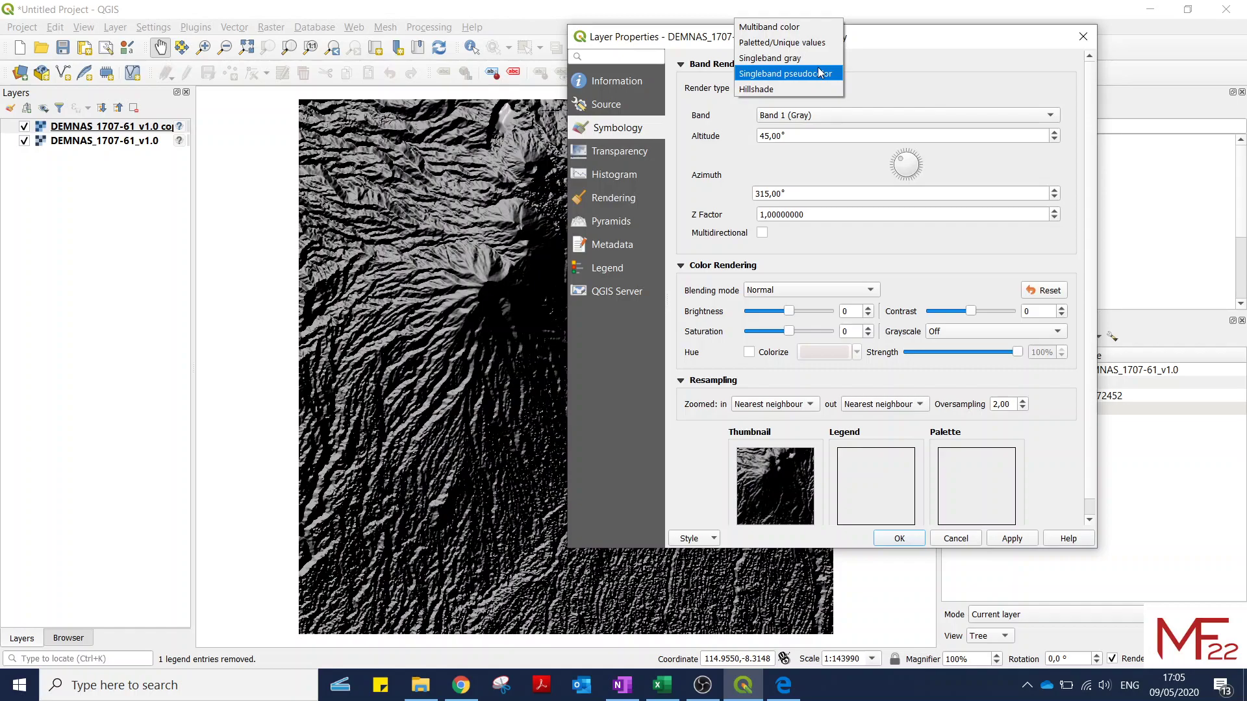
{"action": "left_click", "coordinate": [783, 75]}
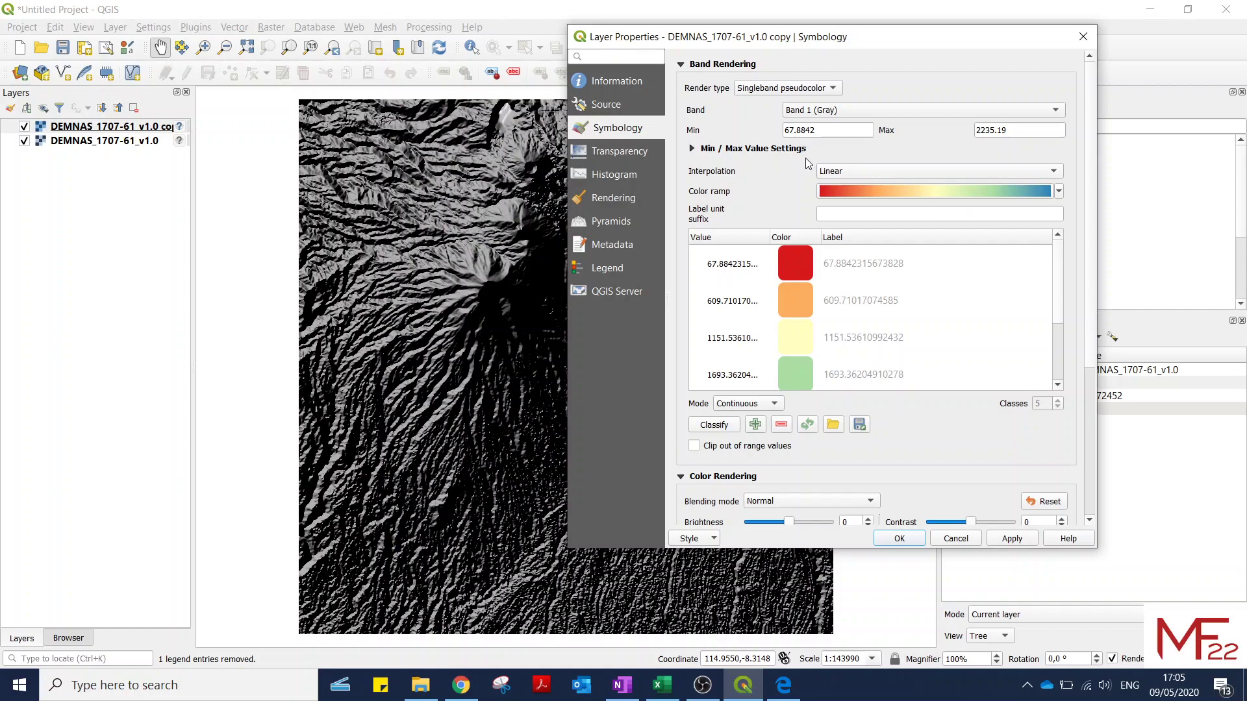
{"action": "left_click", "coordinate": [1058, 191]}
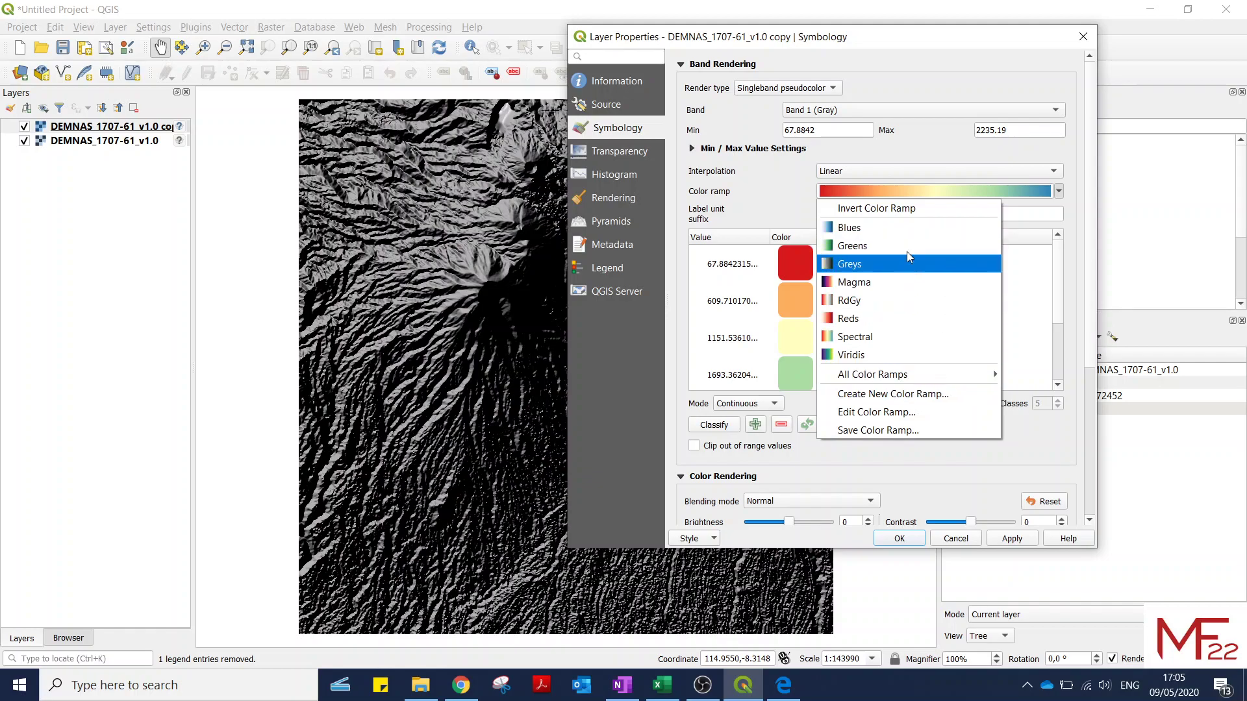
{"action": "mouse_move", "coordinate": [948, 379]}
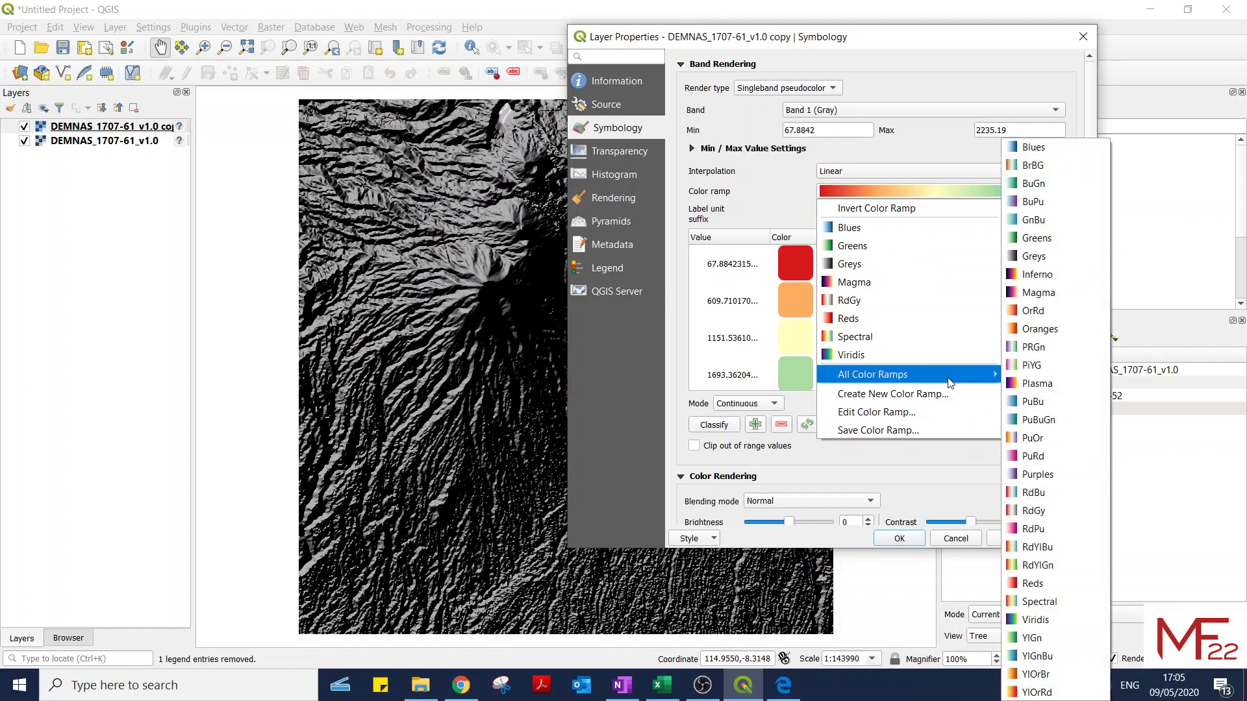
{"action": "left_click", "coordinate": [927, 401]}
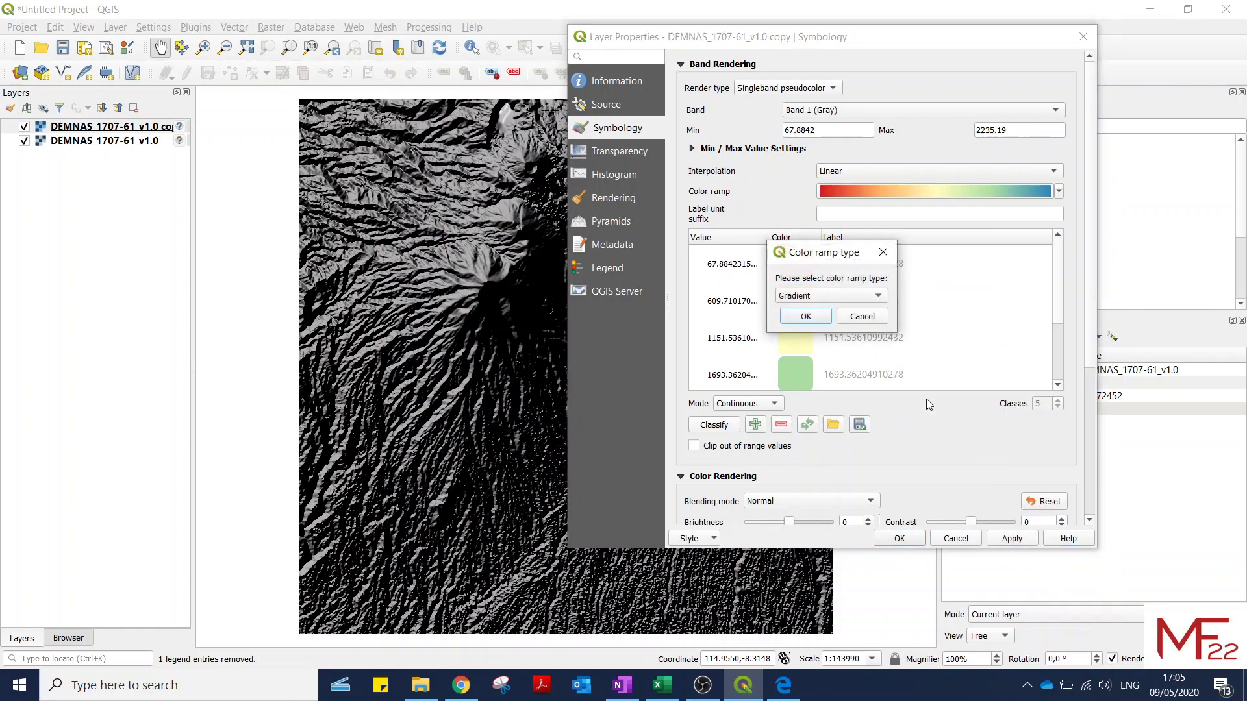
{"action": "left_click", "coordinate": [819, 299]}
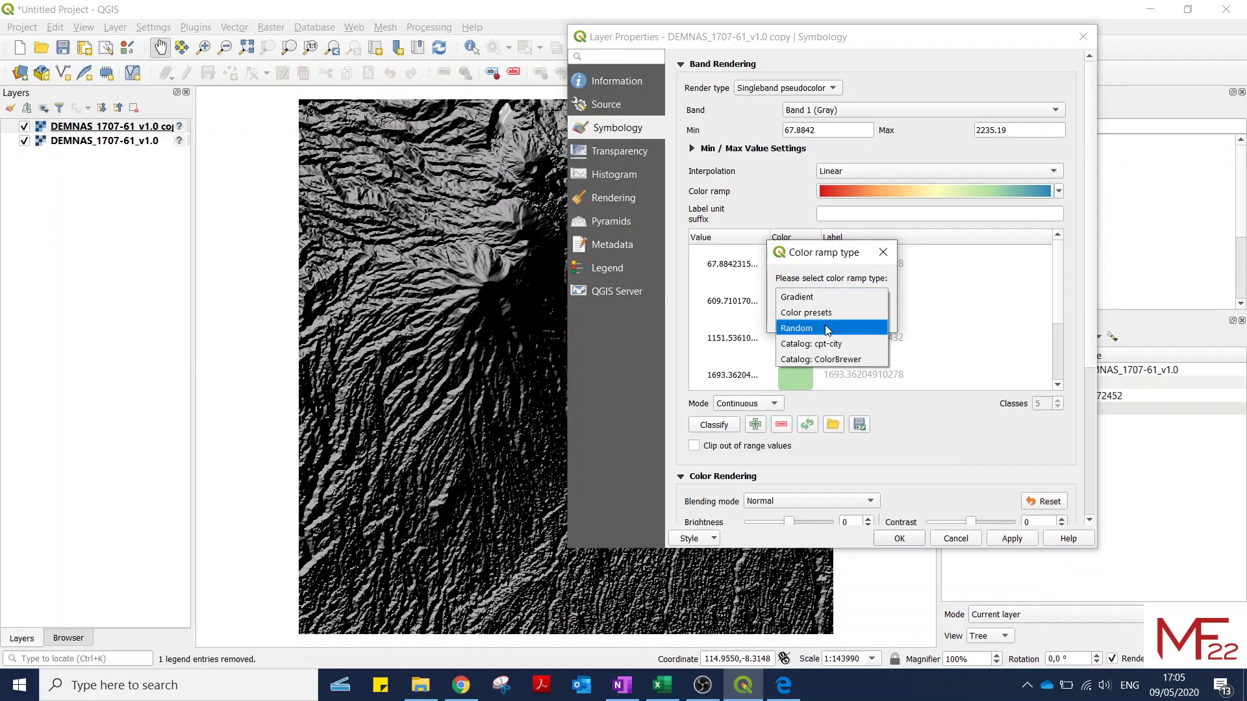
{"action": "left_click", "coordinate": [833, 295]}
{"action": "left_click", "coordinate": [807, 316]}
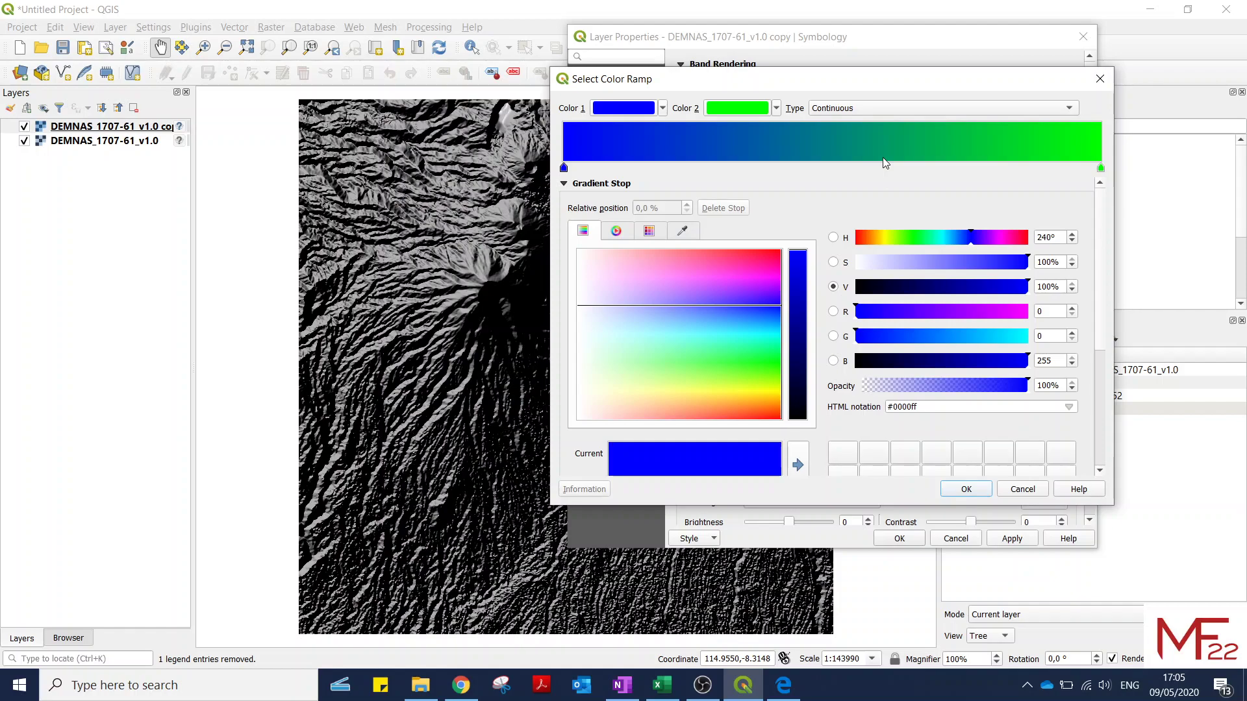
{"action": "left_click", "coordinate": [1022, 489]}
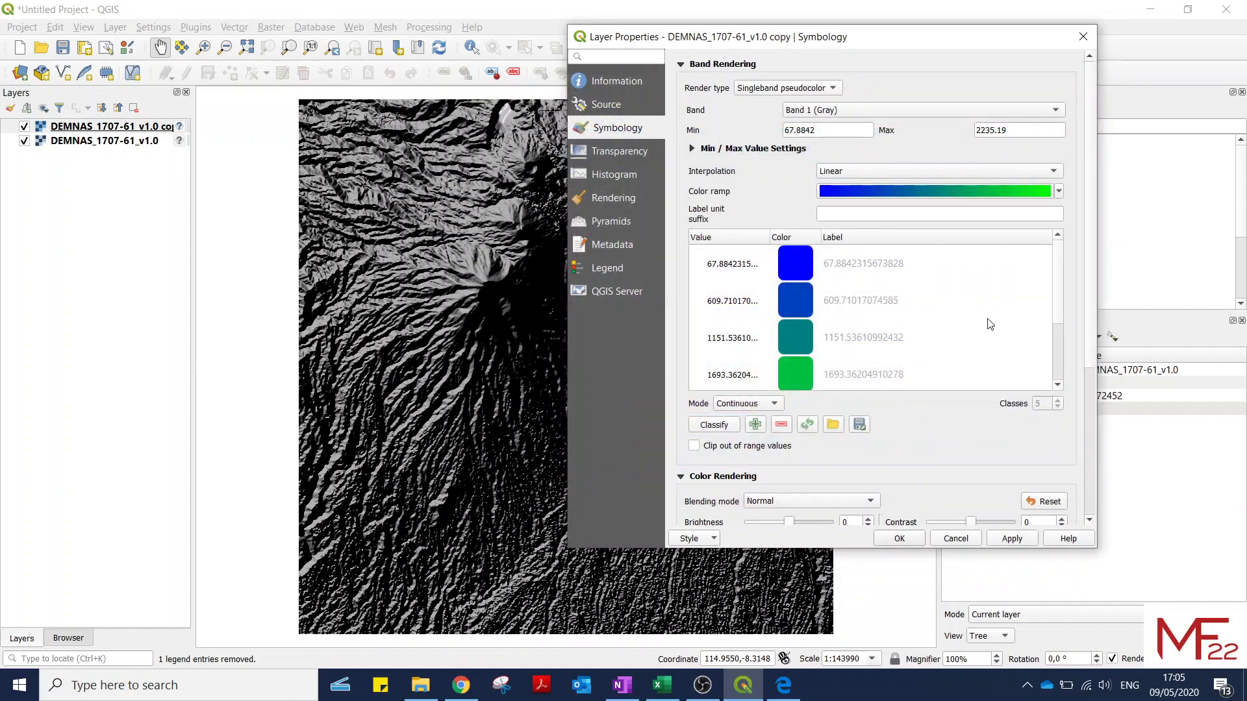
Step: Apply the Spectral color ramp with linear interpolation to the pseudocolor copy layer
{"action": "left_click", "coordinate": [1059, 192]}
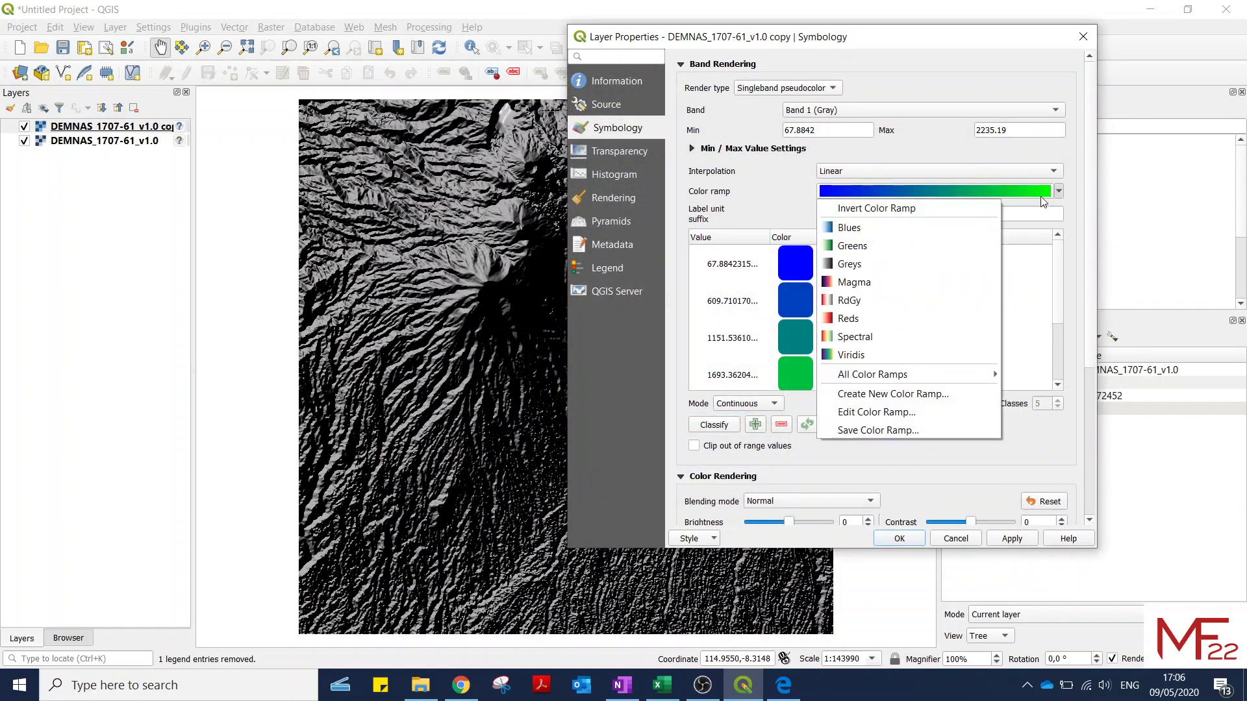
{"action": "left_click", "coordinate": [847, 336]}
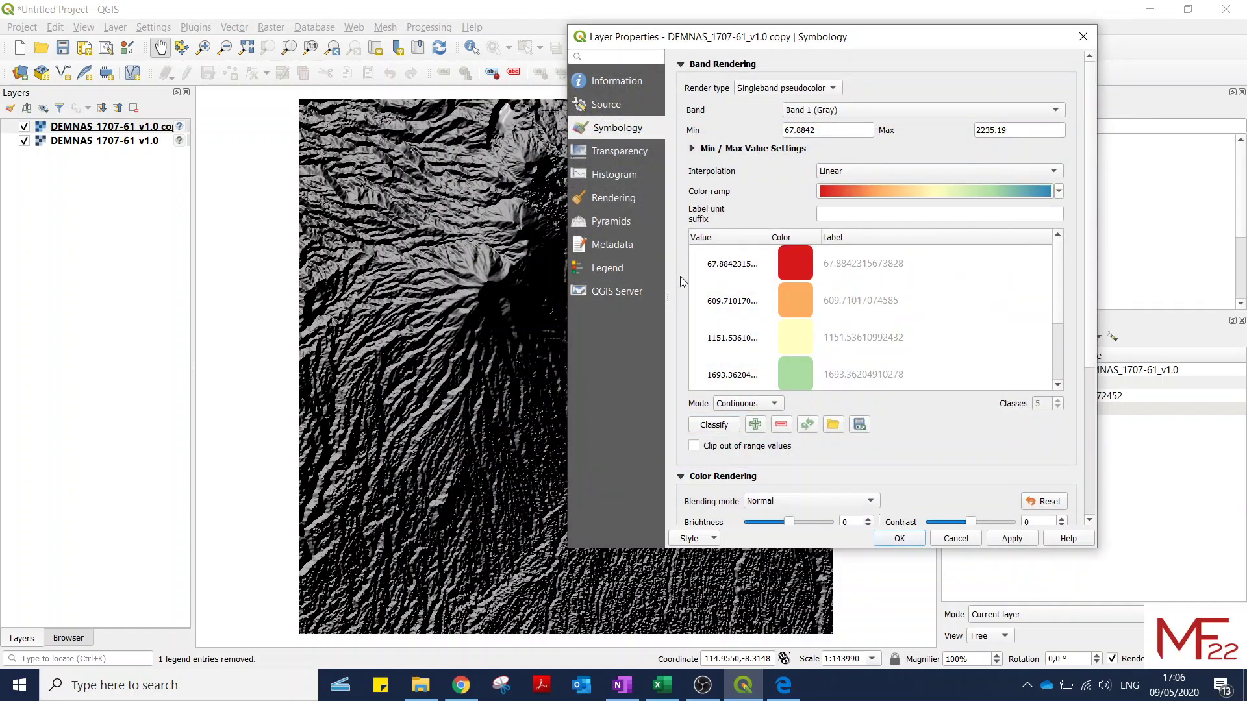
{"action": "left_click", "coordinate": [727, 274]}
{"action": "left_click", "coordinate": [704, 289]}
{"action": "left_click", "coordinate": [721, 266]}
{"action": "left_click_drag", "start_coordinate": [1061, 264], "coordinate": [962, 257]}
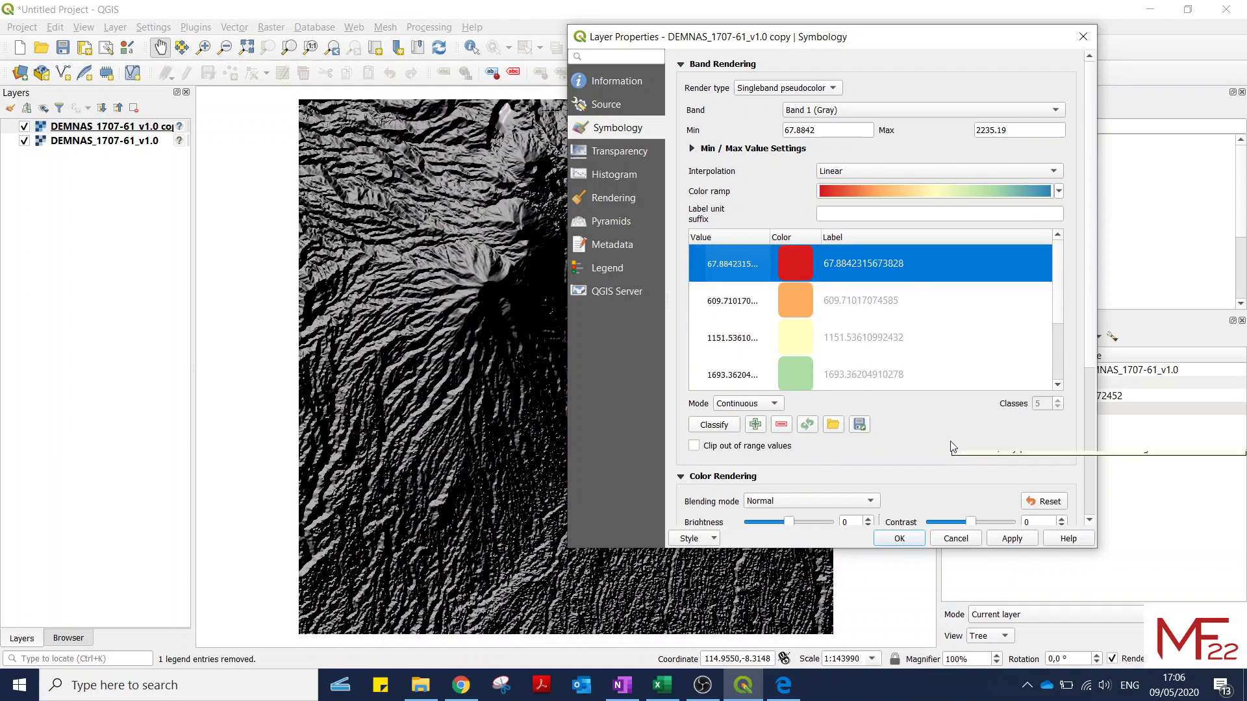
{"action": "left_click_drag", "start_coordinate": [1053, 291], "coordinate": [1057, 353]}
{"action": "left_click", "coordinate": [1010, 539]}
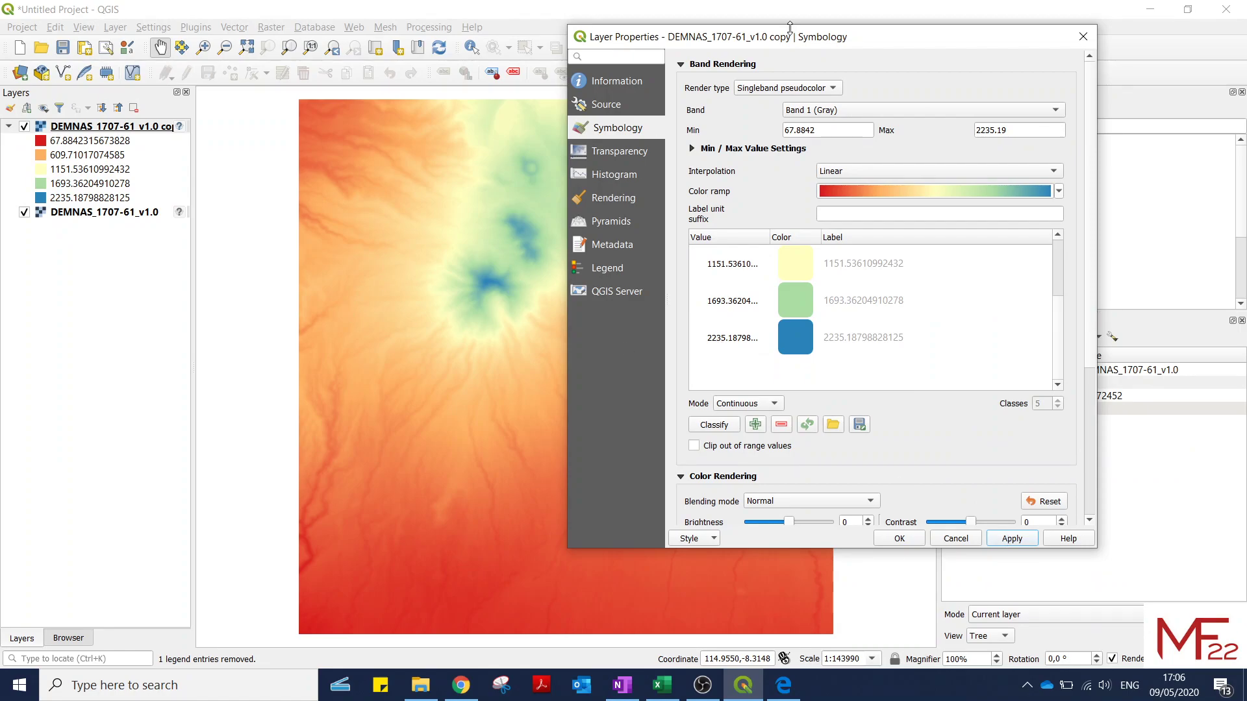
Step: Set the pseudocolor copy's global opacity to 70% so it blends with the hillshade beneath
{"action": "left_click_drag", "start_coordinate": [892, 40], "coordinate": [1082, 72]}
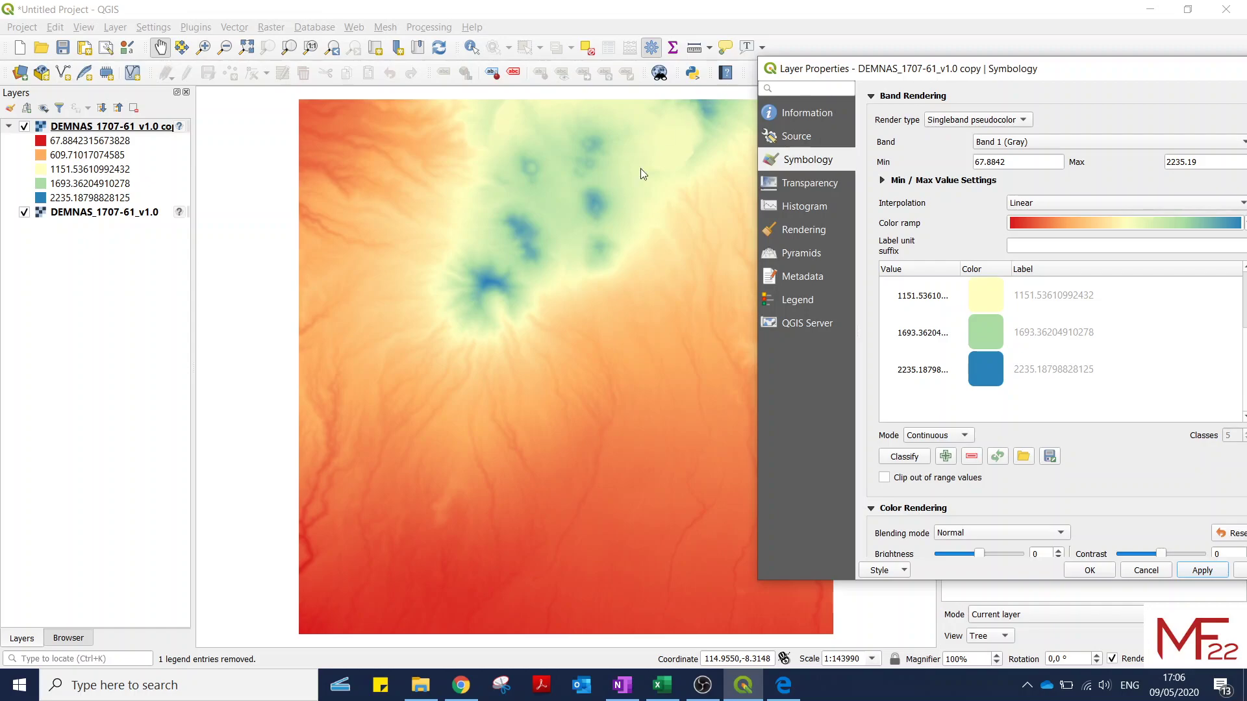
{"action": "left_click_drag", "start_coordinate": [1095, 77], "coordinate": [736, 62]}
{"action": "left_click", "coordinate": [458, 167]}
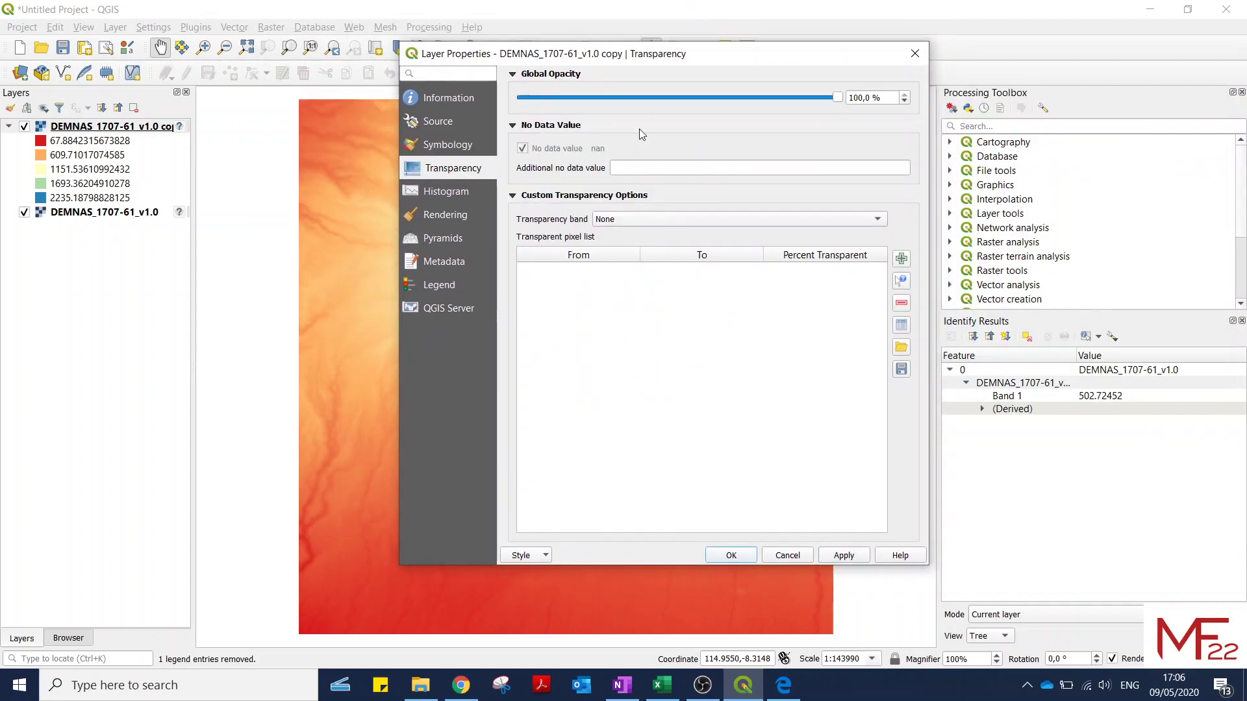
{"action": "left_click", "coordinate": [730, 99]}
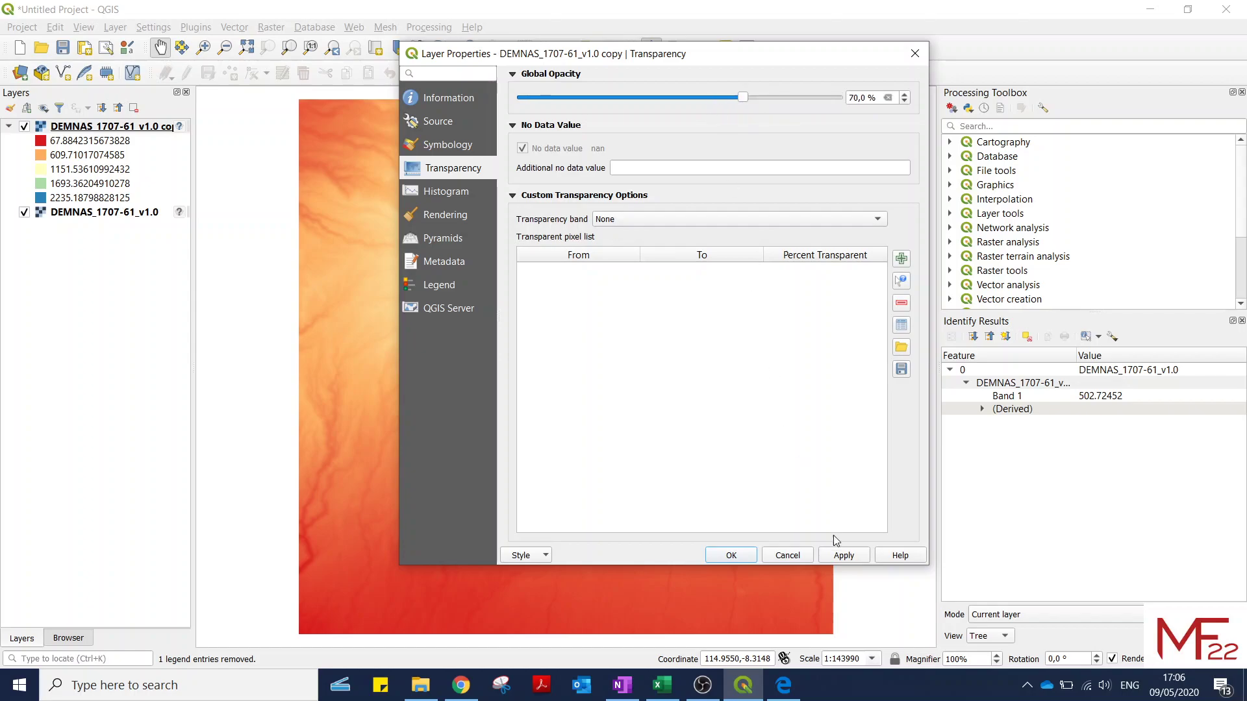
{"action": "left_click", "coordinate": [840, 561]}
{"action": "left_click_drag", "start_coordinate": [747, 59], "coordinate": [1051, 54]}
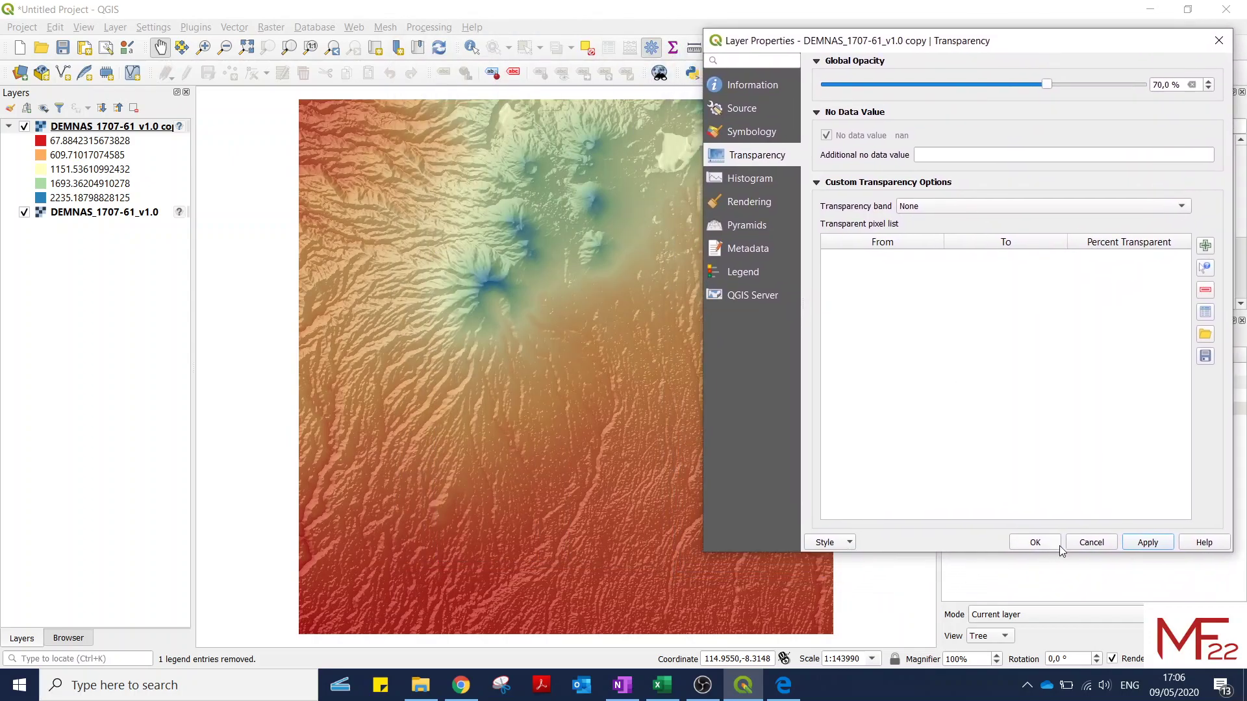
{"action": "left_click", "coordinate": [1035, 542]}
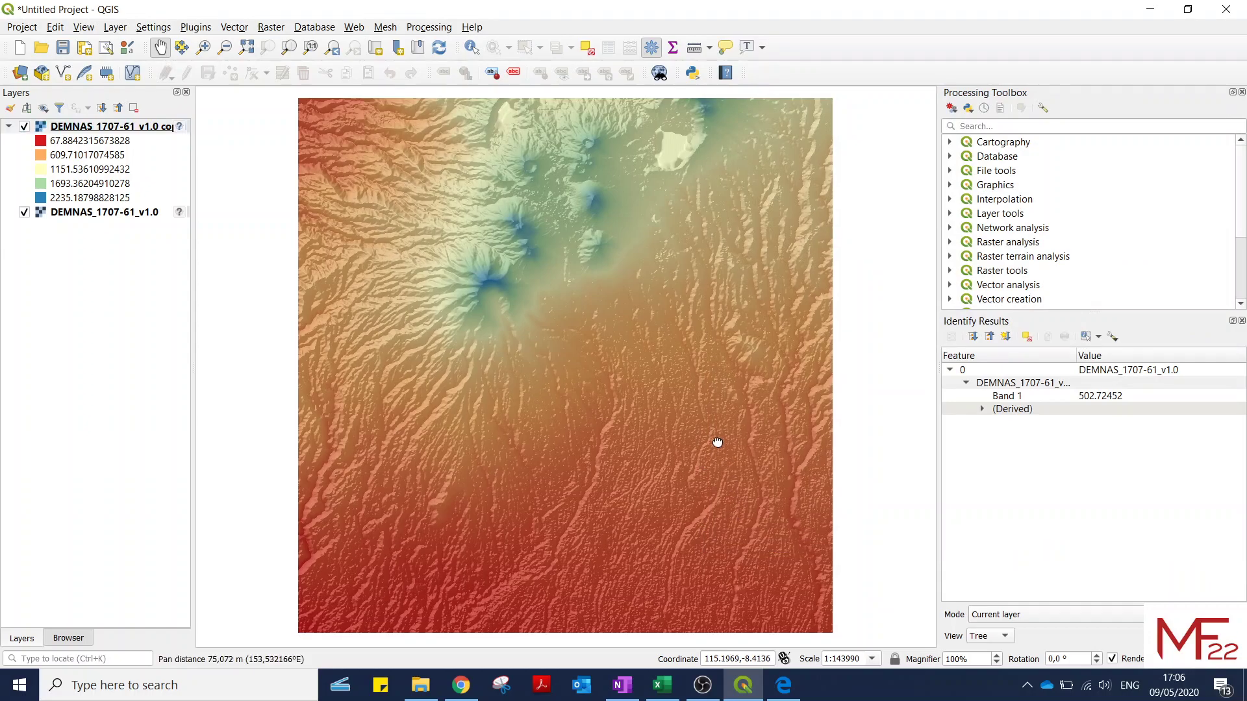
Step: Identify the elevation at a blue peak in the northern volcanic area and compare it with the copy layer's color legend
{"action": "left_click_drag", "start_coordinate": [718, 451], "coordinate": [673, 426]}
{"action": "scroll", "coordinate": [500, 213], "scroll_direction": "up", "scroll_amount": 1}
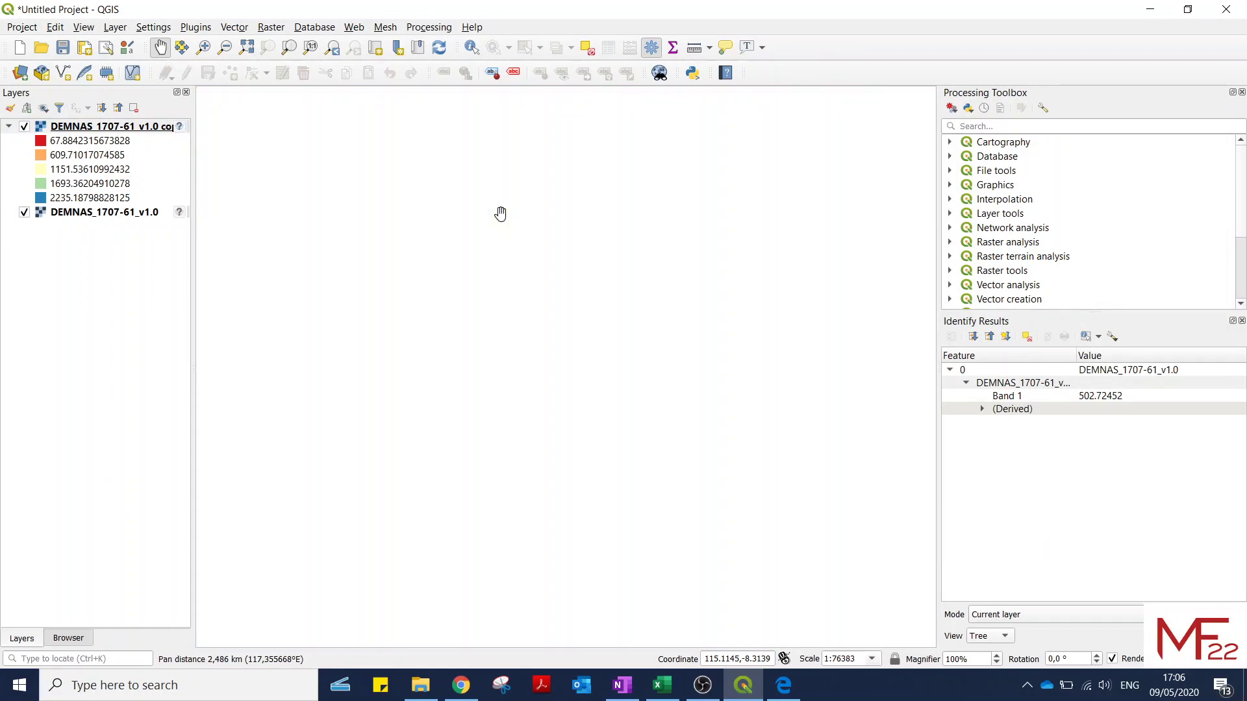
{"action": "scroll", "coordinate": [500, 214], "scroll_direction": "up", "scroll_amount": 1}
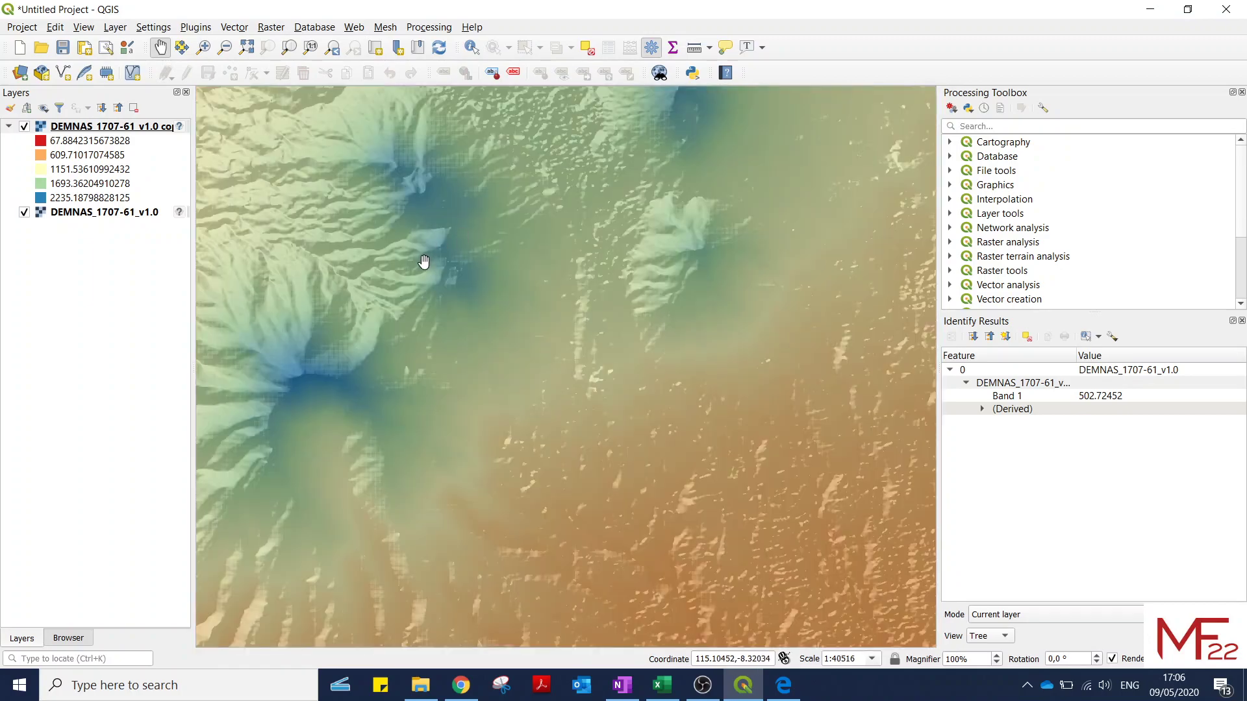
{"action": "left_click_drag", "start_coordinate": [424, 262], "coordinate": [511, 338]}
{"action": "left_click", "coordinate": [472, 48]}
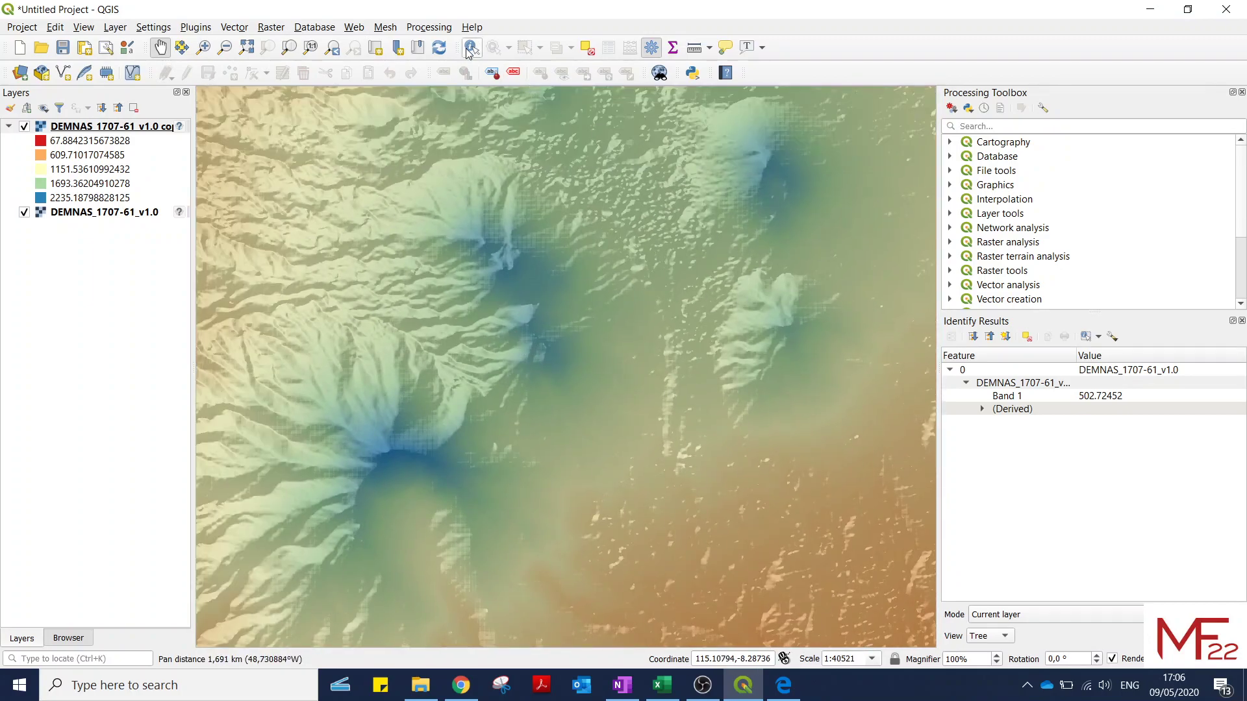
{"action": "left_click", "coordinate": [518, 272]}
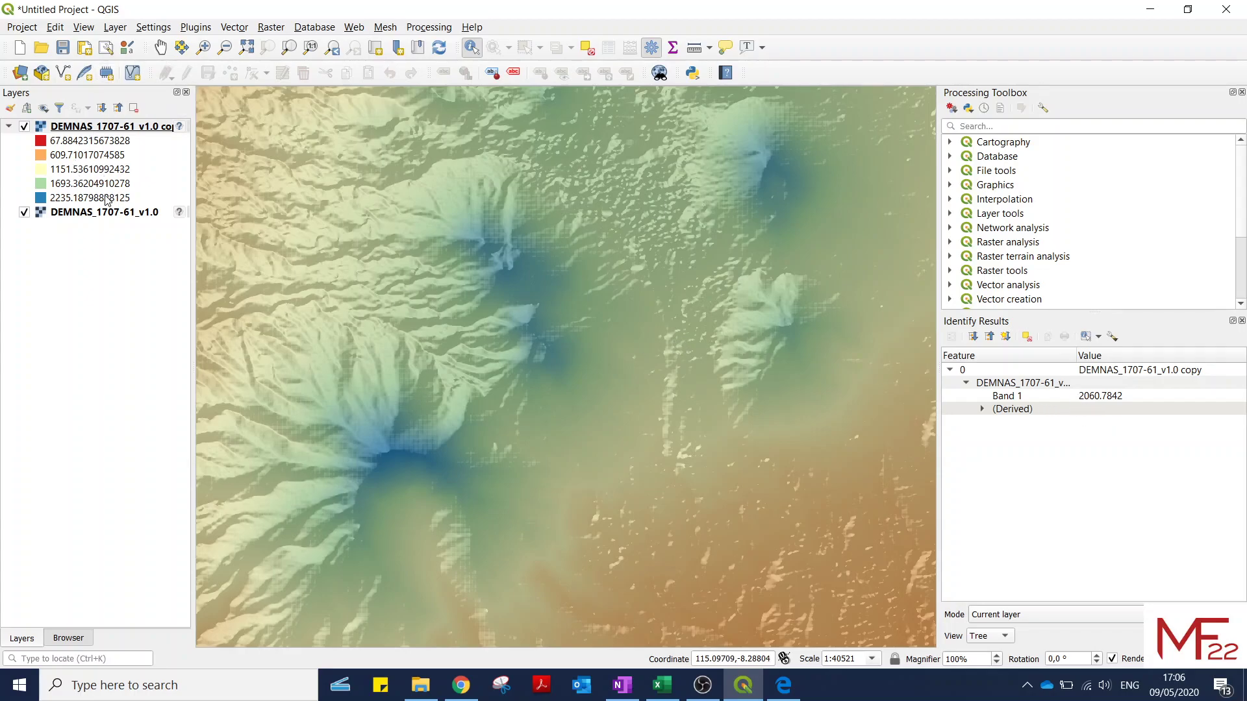
{"action": "left_click", "coordinate": [75, 203]}
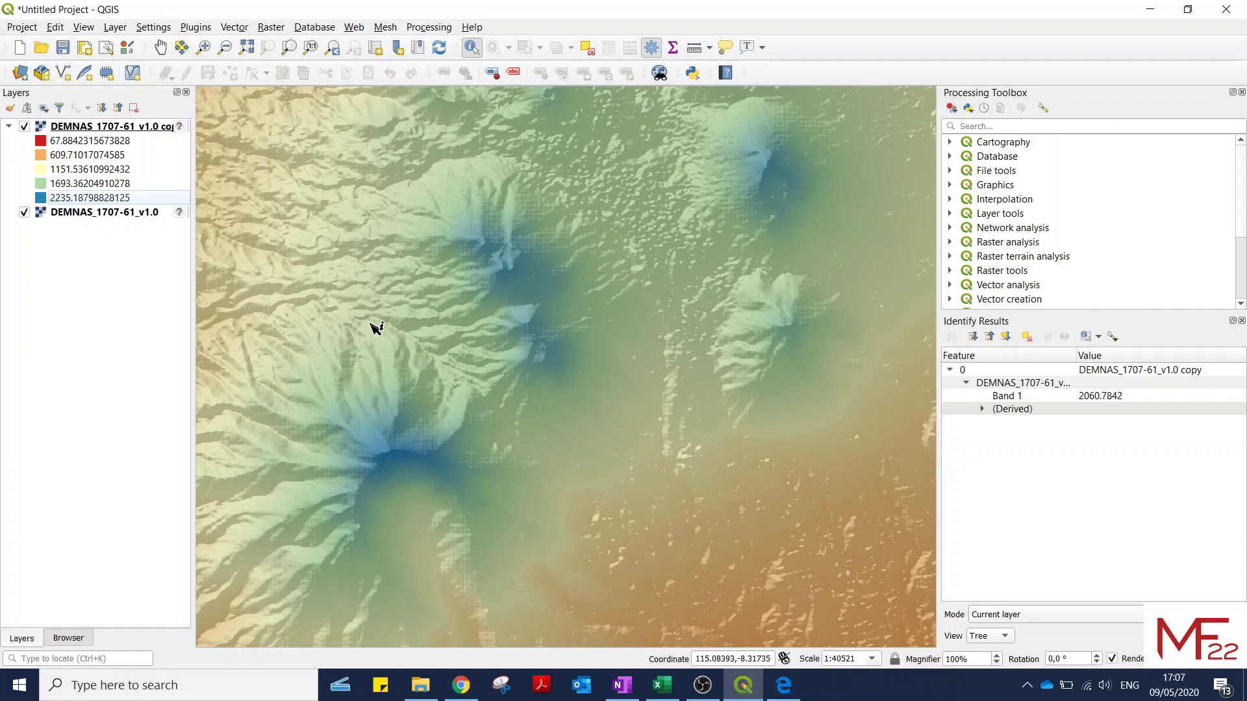
Step: Add the Bing VirtualEarth XYZ tile layer to the map as a satellite basemap
{"action": "scroll", "coordinate": [544, 370], "scroll_direction": "down", "scroll_amount": 2}
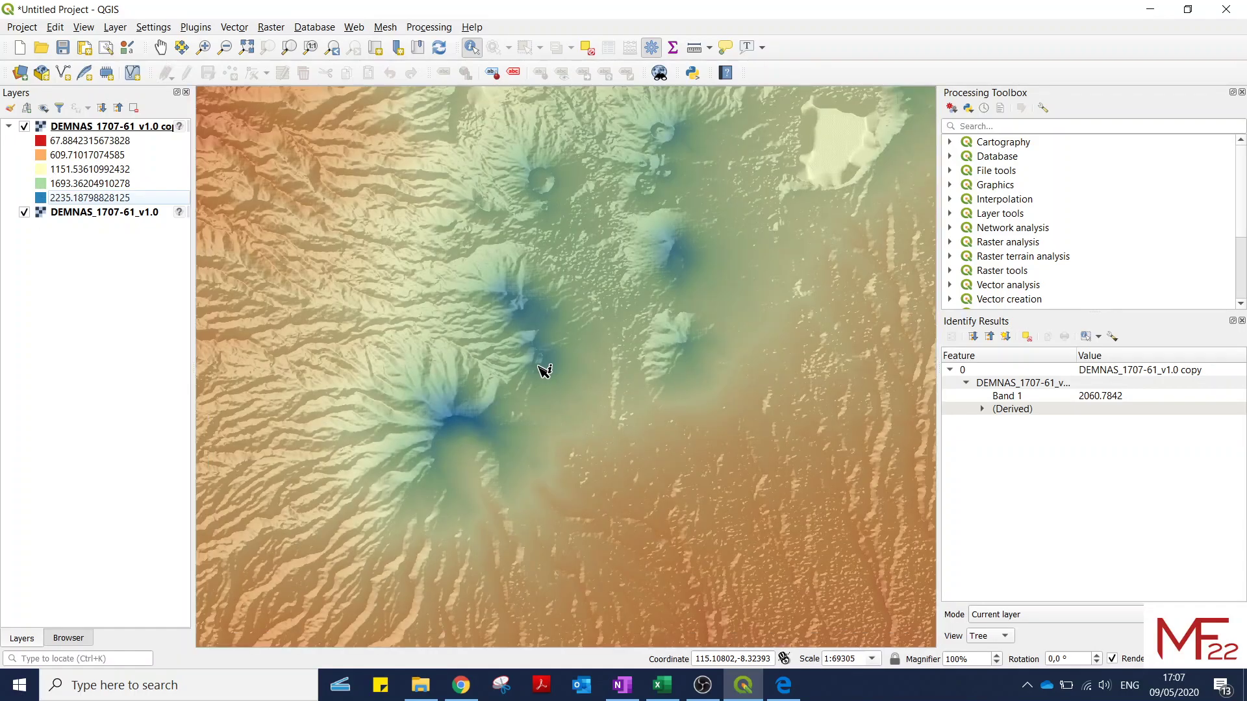
{"action": "scroll", "coordinate": [545, 370], "scroll_direction": "down", "scroll_amount": 2}
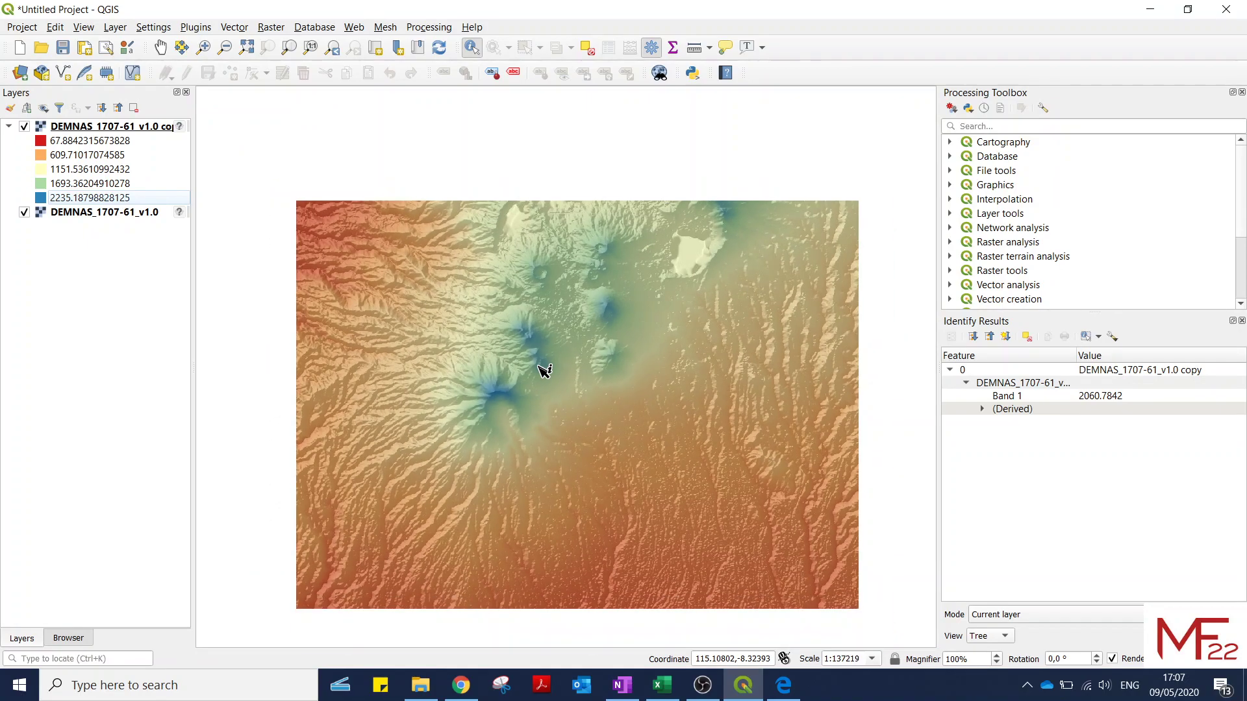
{"action": "left_click", "coordinate": [68, 638]}
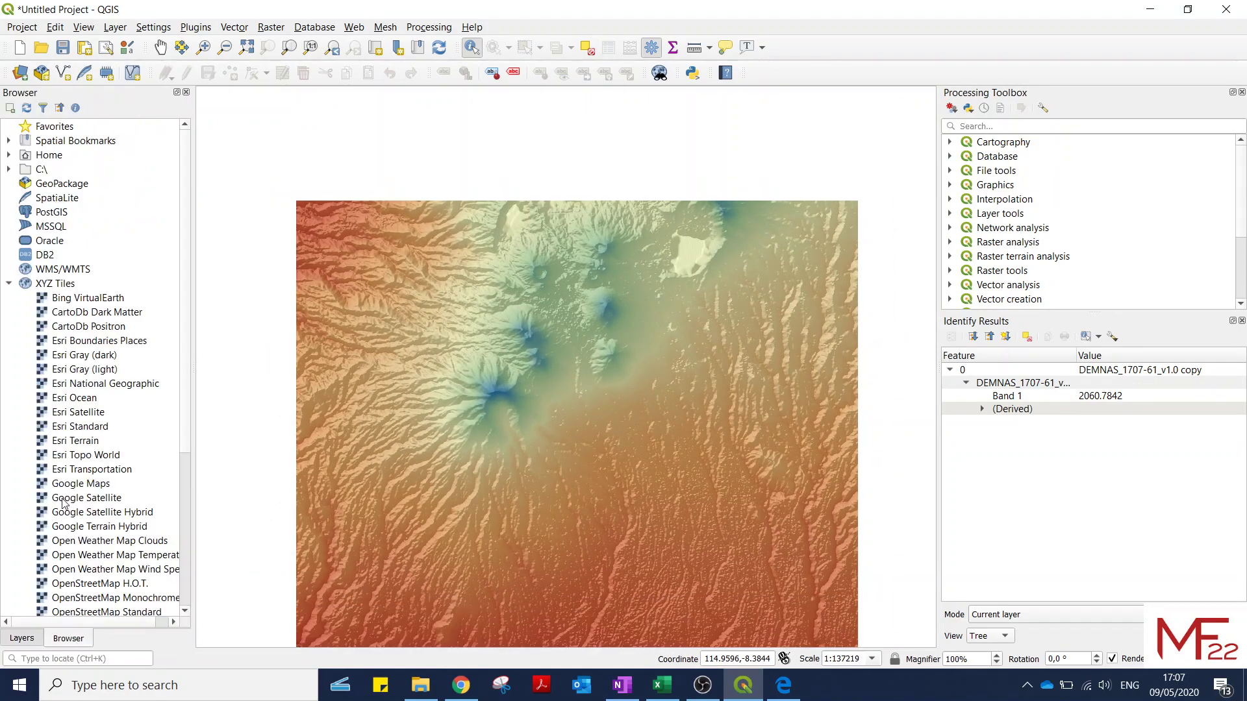
{"action": "left_click_drag", "start_coordinate": [190, 331], "coordinate": [185, 430]}
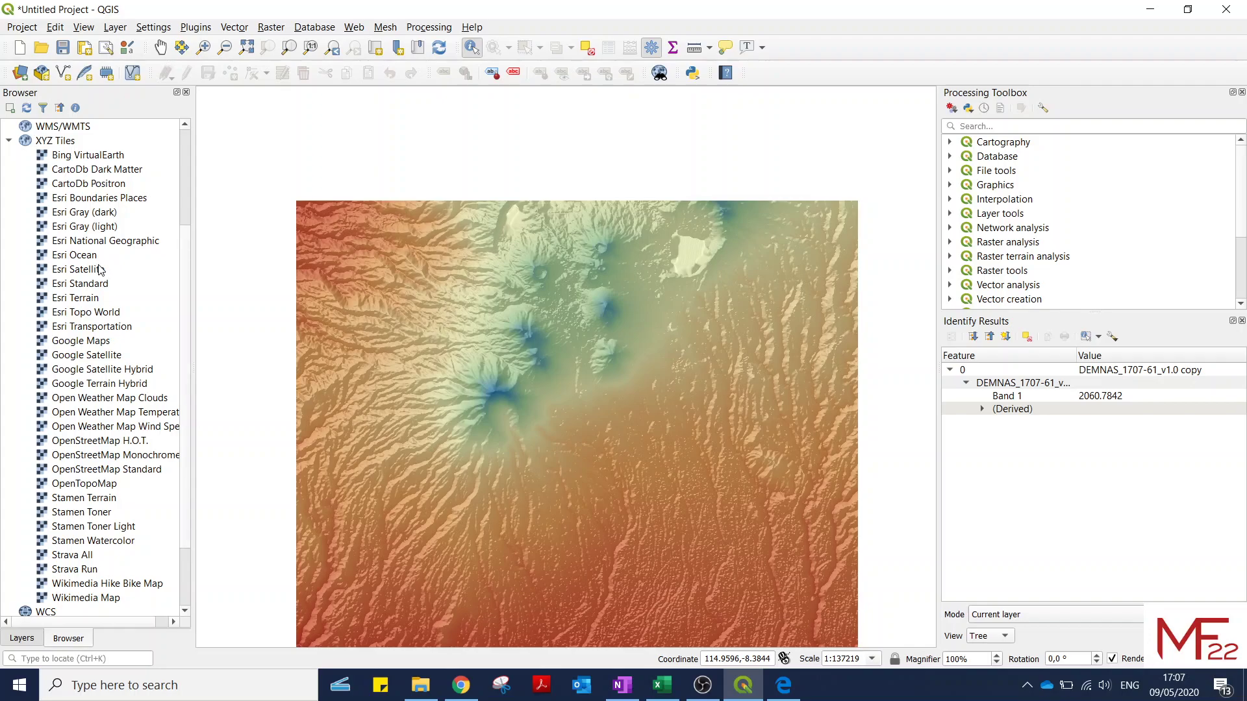
{"action": "left_click", "coordinate": [70, 157]}
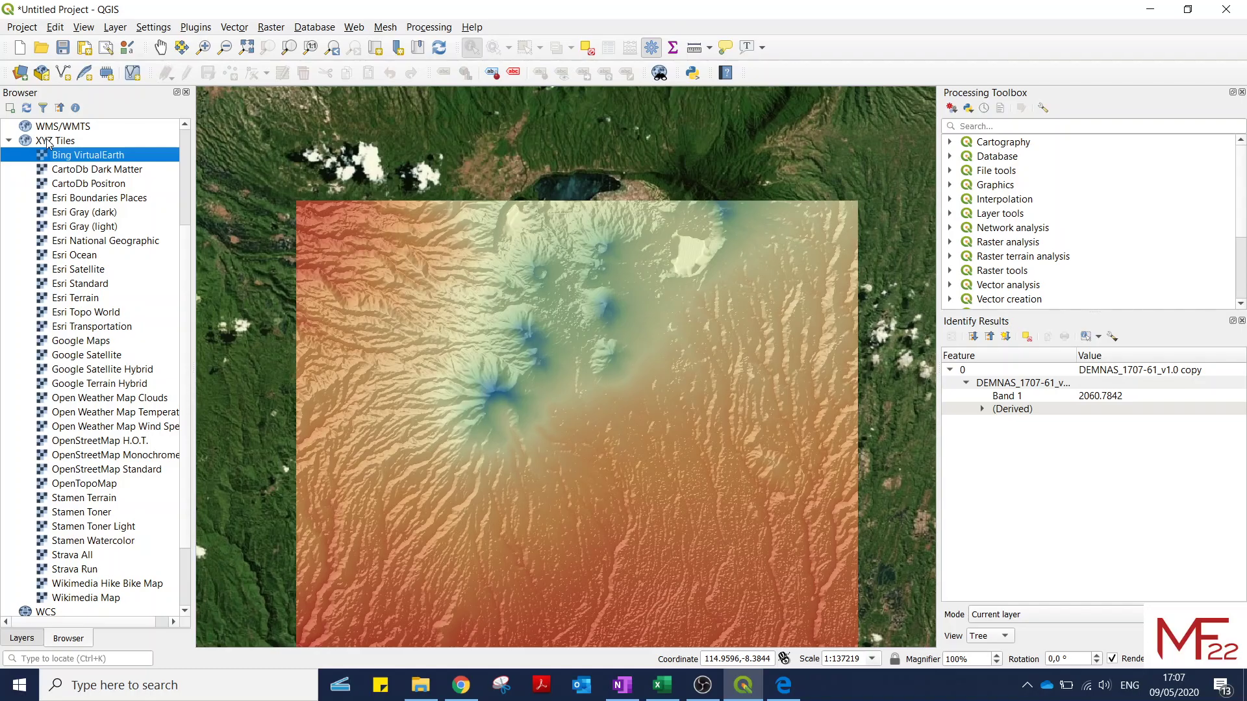
Step: Hide the pseudocolor copy and place the Bing VirtualEarth layer first in the layer order, above the hillshade
{"action": "left_click", "coordinate": [21, 638]}
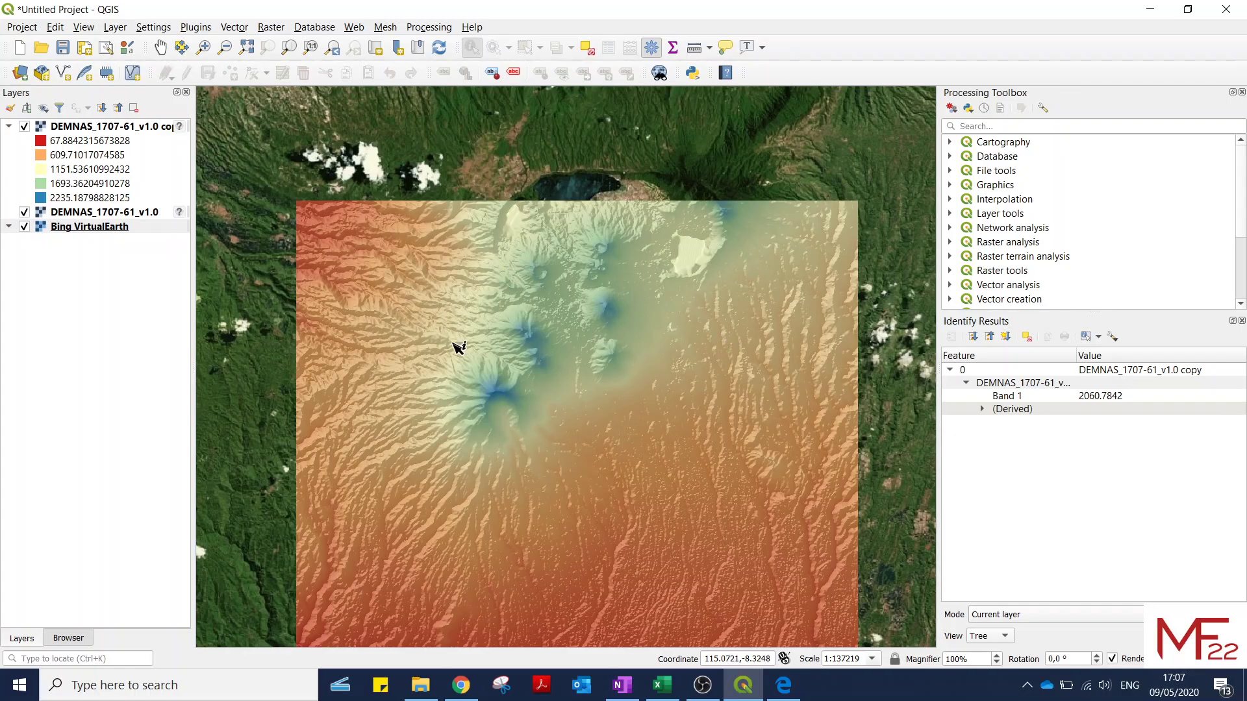
{"action": "left_click", "coordinate": [9, 127]}
{"action": "left_click", "coordinate": [24, 127]}
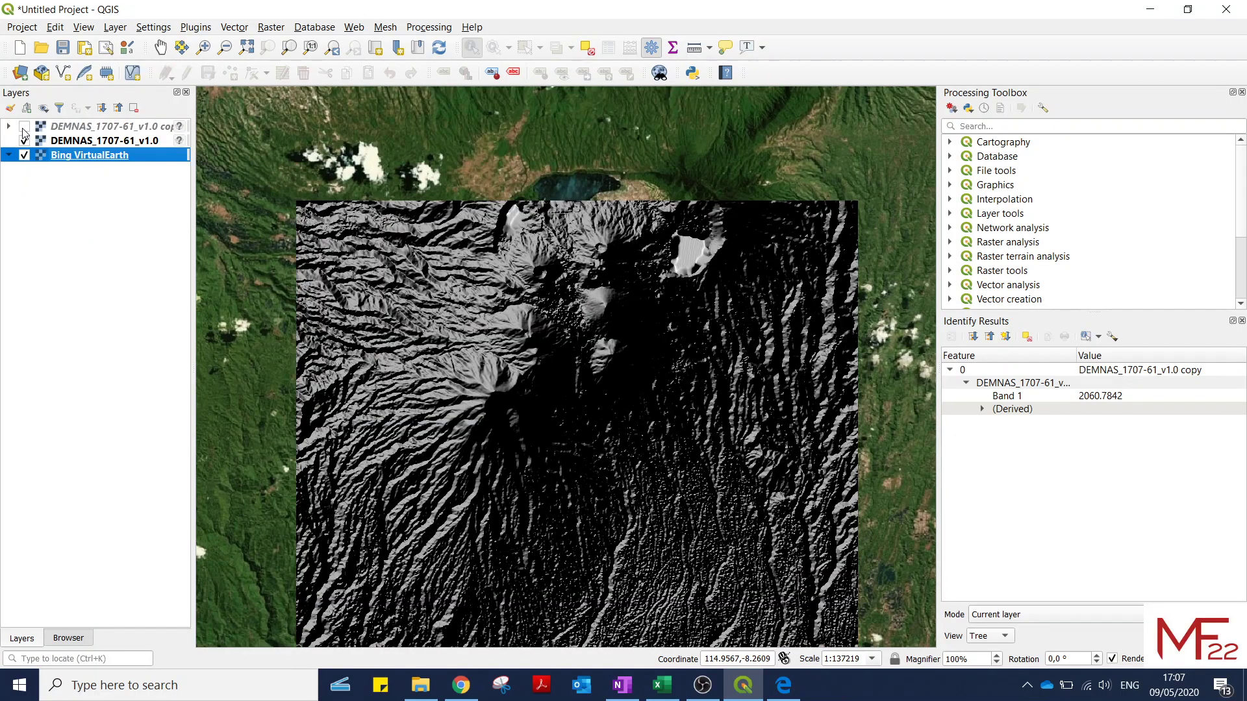
{"action": "left_click_drag", "start_coordinate": [97, 156], "coordinate": [128, 125]}
Step: Set the Bing VirtualEarth layer's global opacity to 70%
{"action": "double_click", "coordinate": [117, 127]}
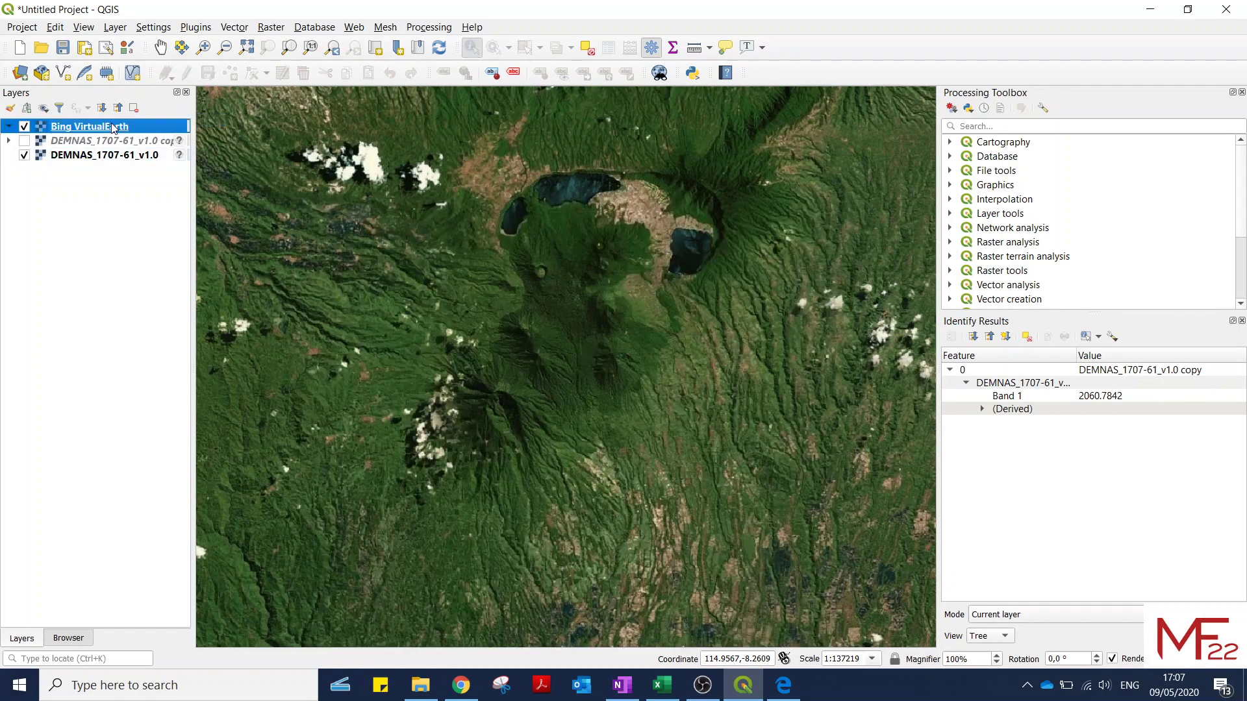
{"action": "left_click", "coordinate": [1002, 84]}
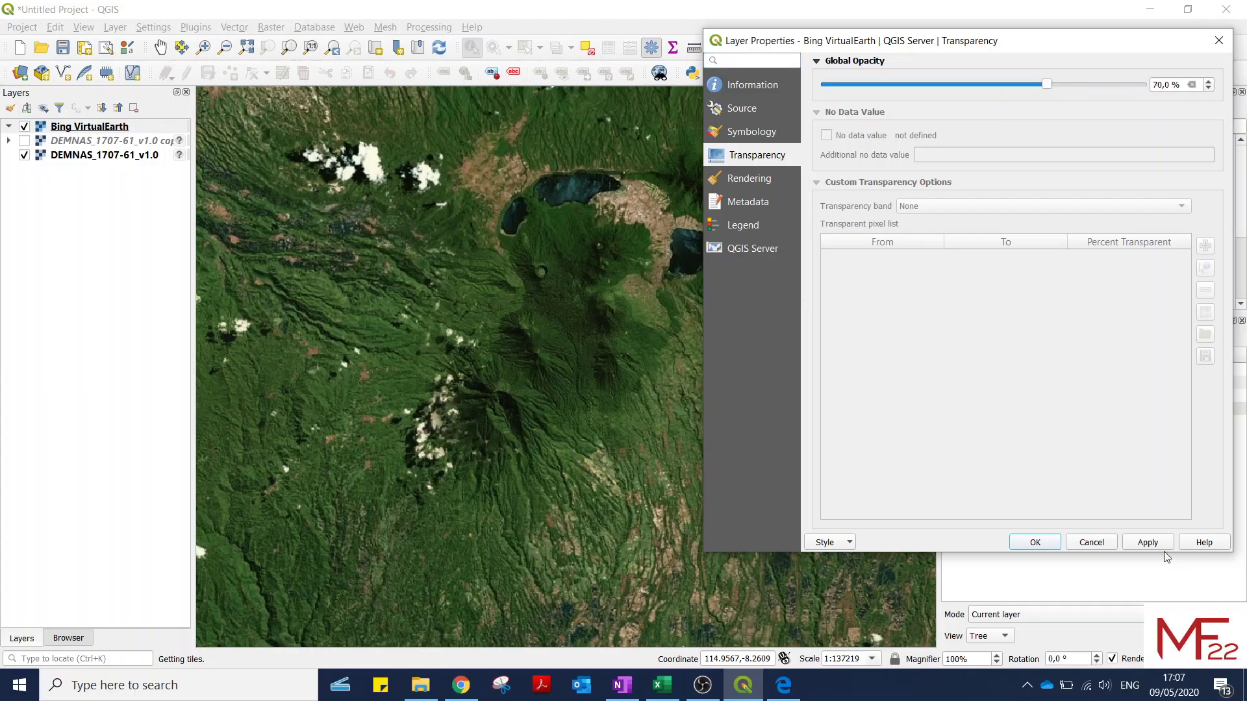
{"action": "left_click", "coordinate": [1147, 542]}
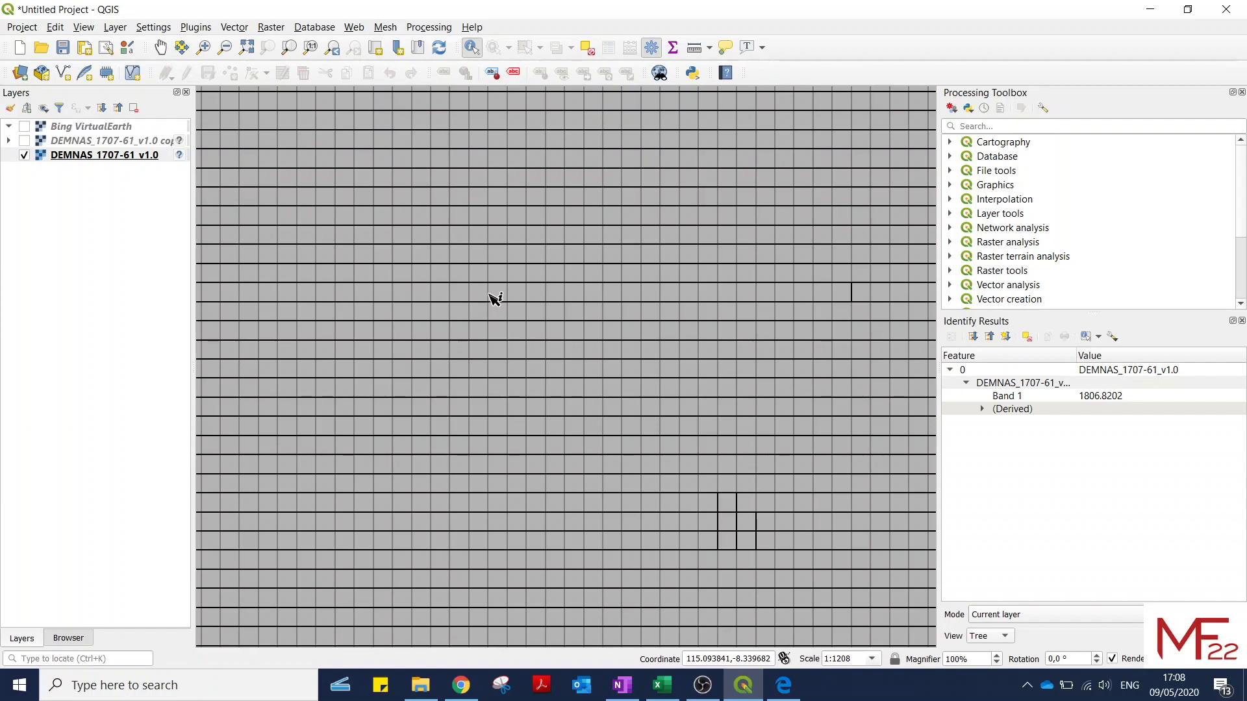
Step: Identify the elevation values of several individual pixels in the DEMNAS_1707-61_v1.0 hillshade at close range
{"action": "left_click", "coordinate": [508, 296]}
{"action": "left_click", "coordinate": [679, 327]}
{"action": "left_click", "coordinate": [524, 396]}
{"action": "left_click", "coordinate": [548, 395]}
{"action": "left_click", "coordinate": [564, 388]}
{"action": "left_click", "coordinate": [574, 387]}
{"action": "scroll", "coordinate": [625, 319], "scroll_direction": "down", "scroll_amount": 3}
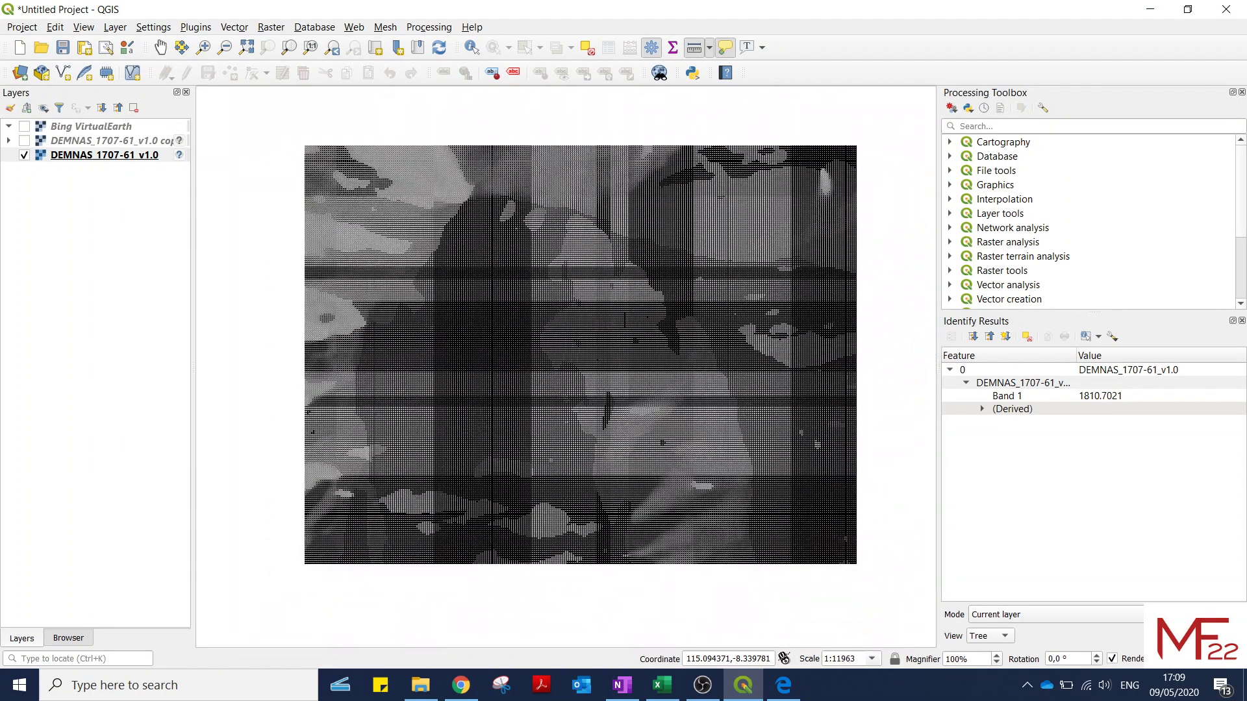